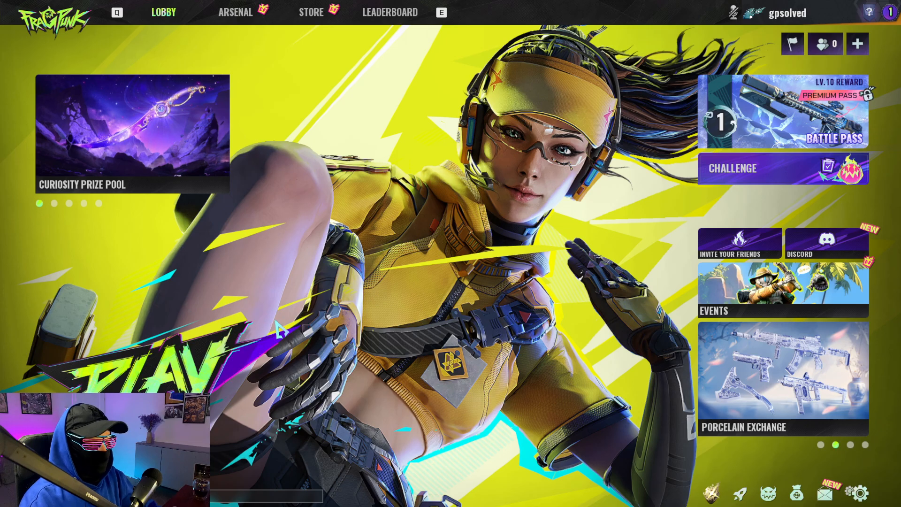
# - Open FragPunk's video settings and examine the display options, from resolution and frame rate limits to the Graphics API
pyautogui.click(859, 492)
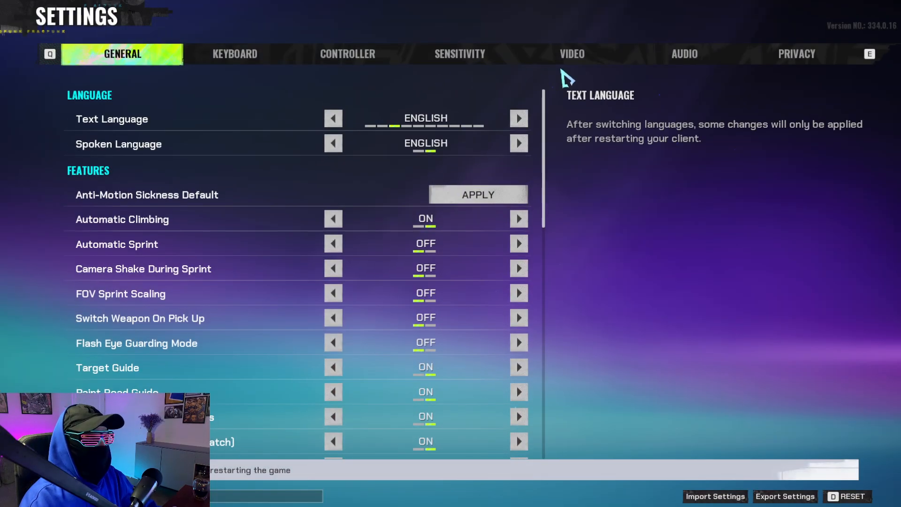
pyautogui.click(568, 60)
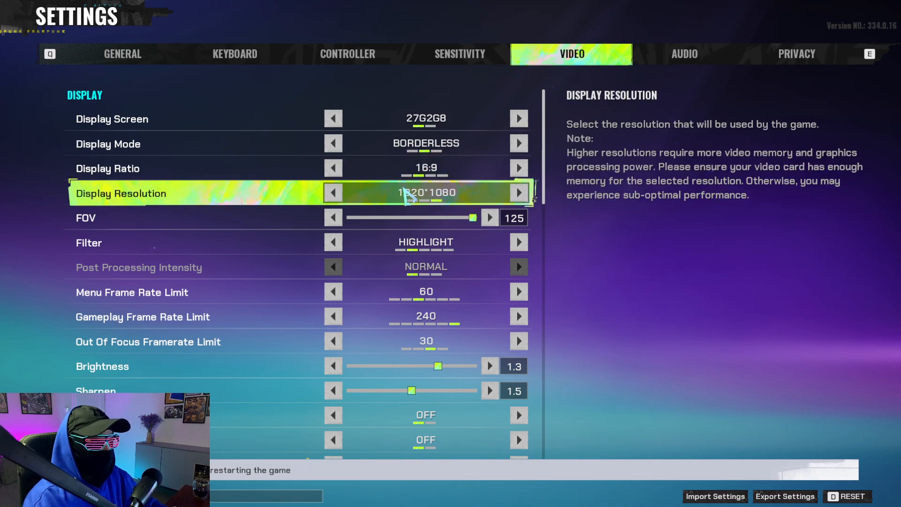
pyautogui.scroll(-1, 406, 193)
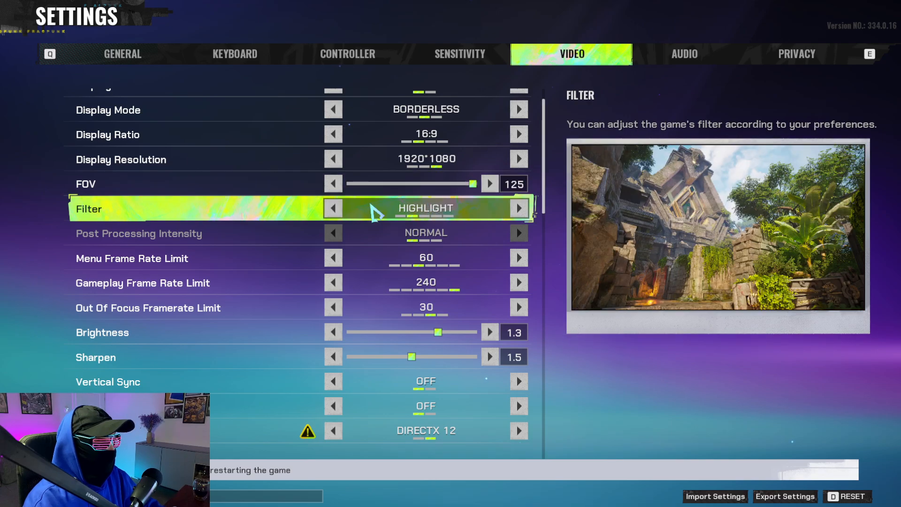
pyautogui.scroll(-1, 415, 218)
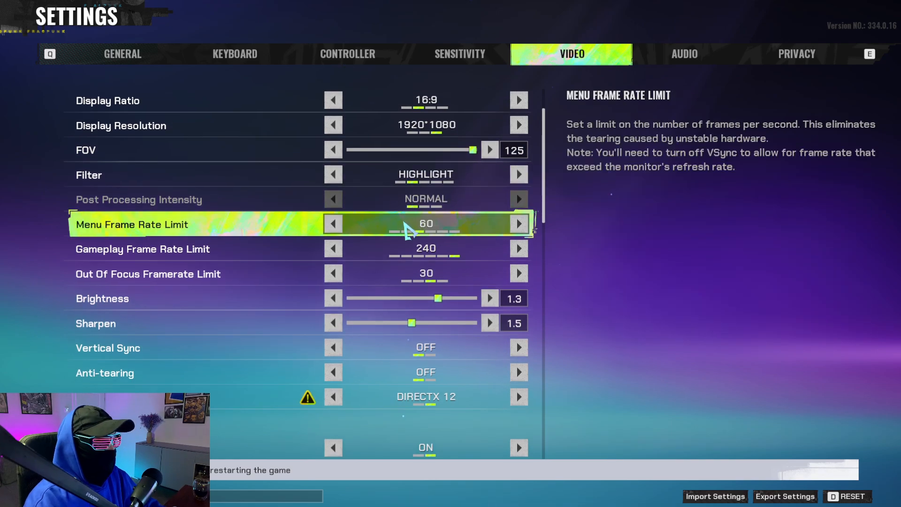
pyautogui.scroll(-1, 446, 226)
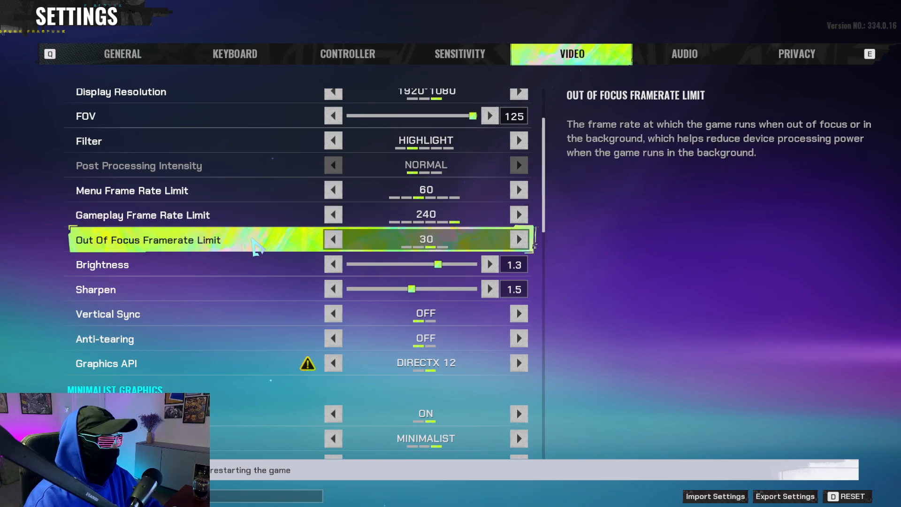
pyautogui.scroll(-2, 457, 248)
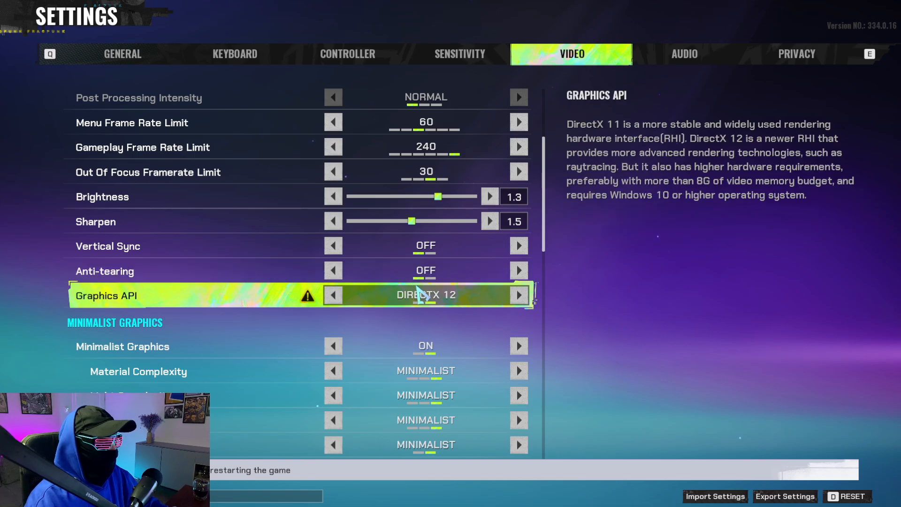
pyautogui.scroll(-1, 419, 295)
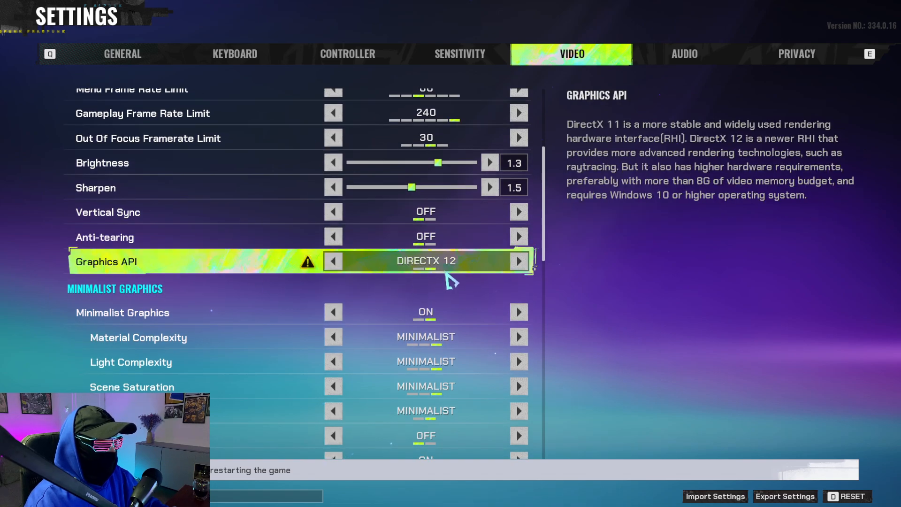
# - Examine the Minimalist Graphics options and the methods available for Upsampling & Anti Aliasing, keeping the current selection
pyautogui.scroll(-4, 449, 277)
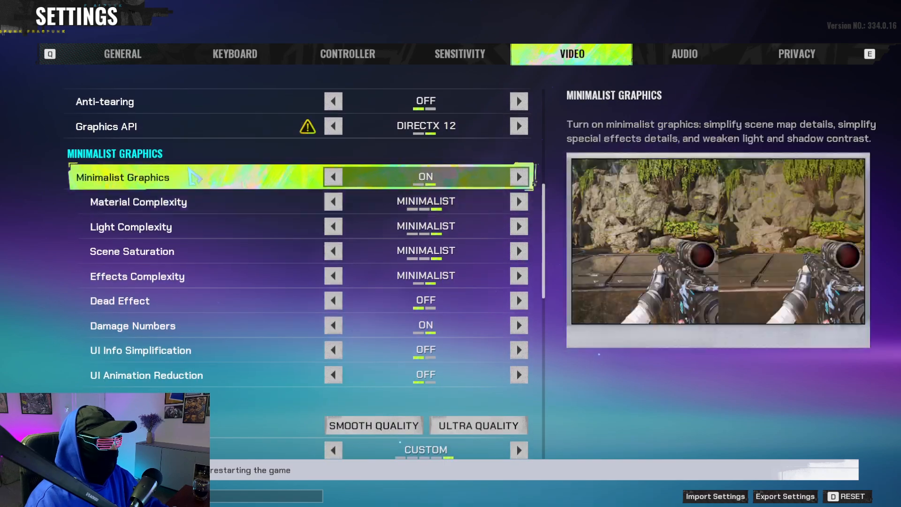
pyautogui.scroll(-4, 465, 192)
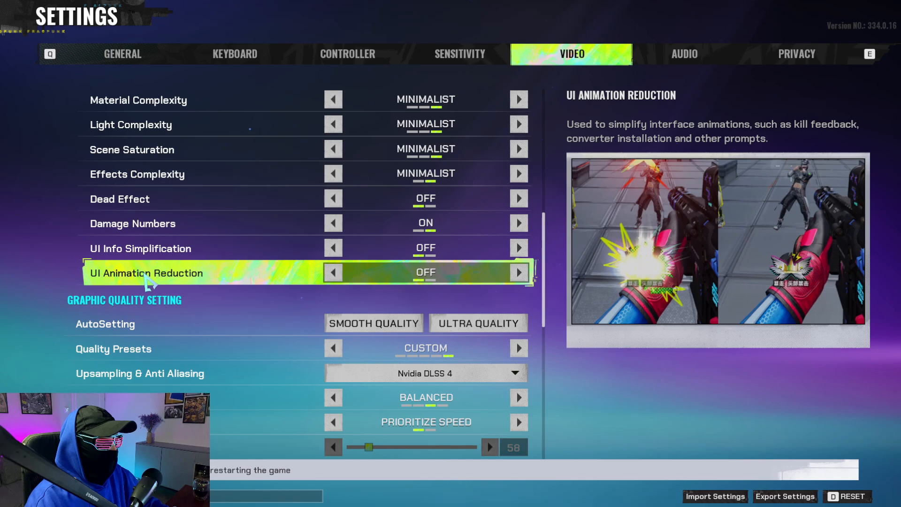
pyautogui.scroll(-7, 422, 282)
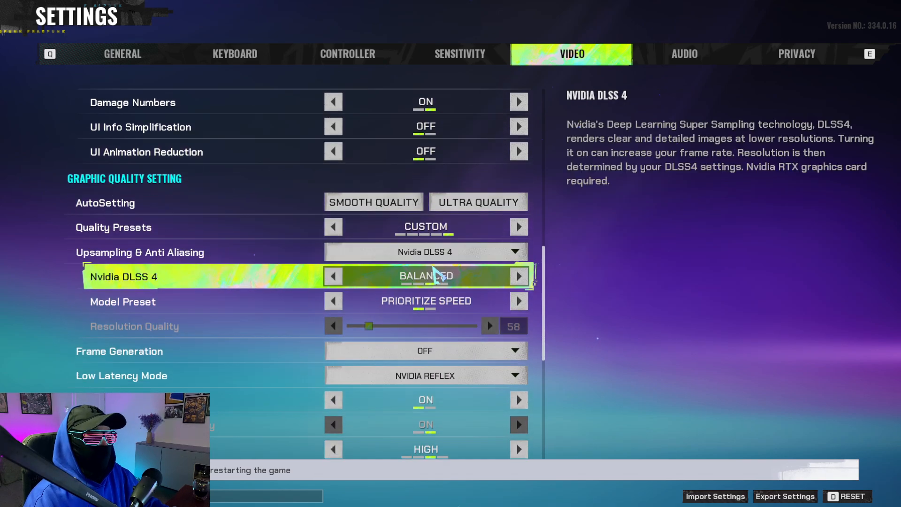
pyautogui.scroll(-3, 225, 140)
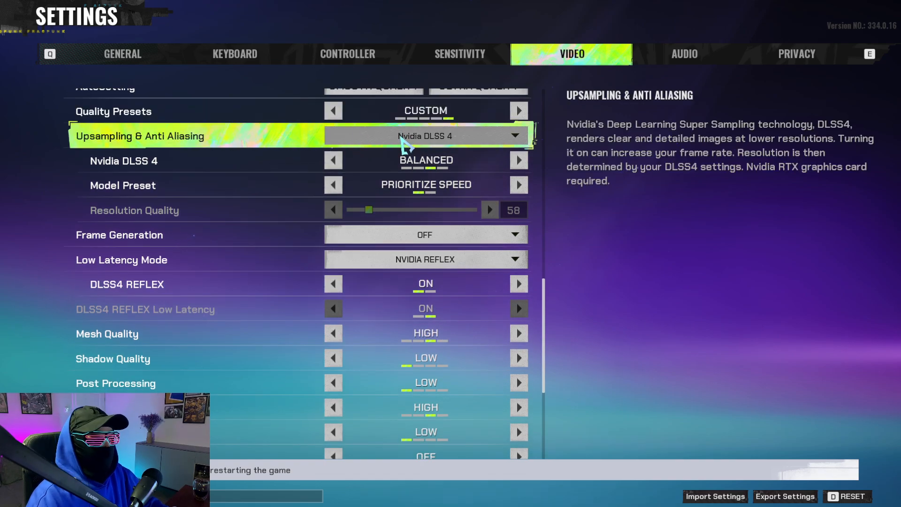
pyautogui.click(402, 139)
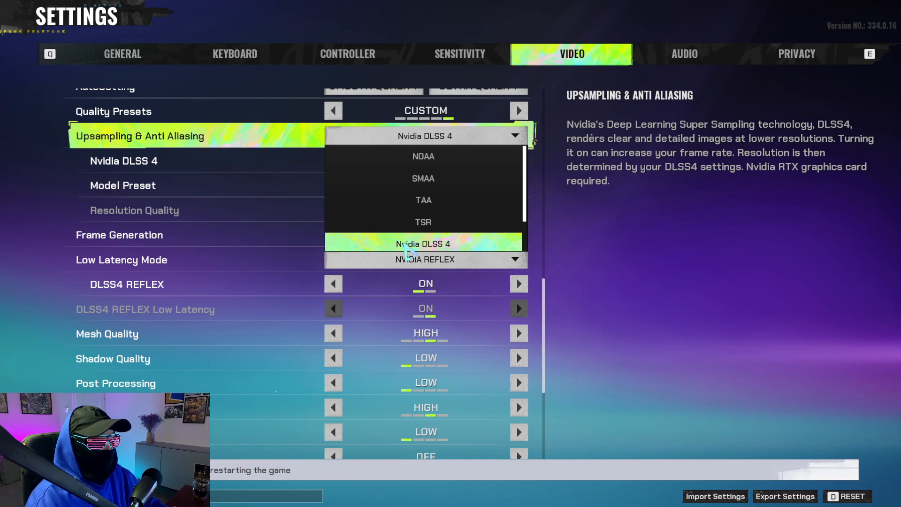
pyautogui.scroll(-2, 524, 197)
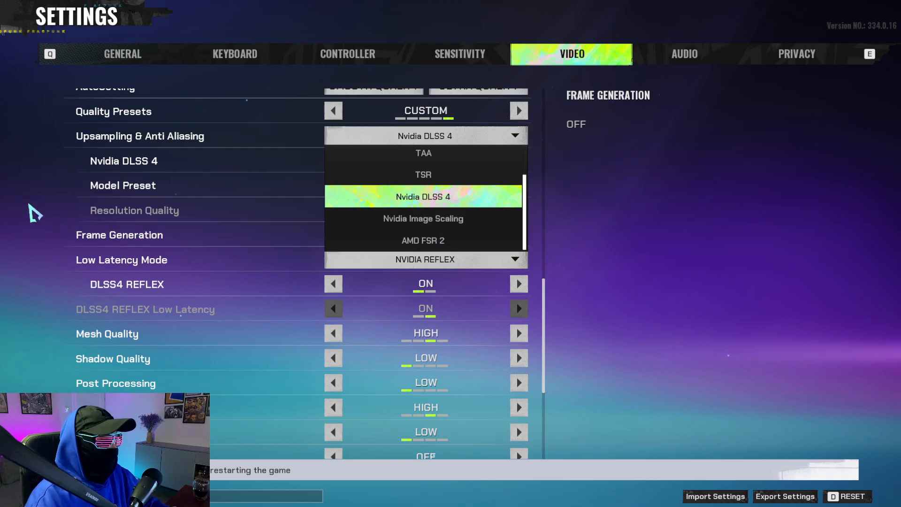
pyautogui.click(29, 205)
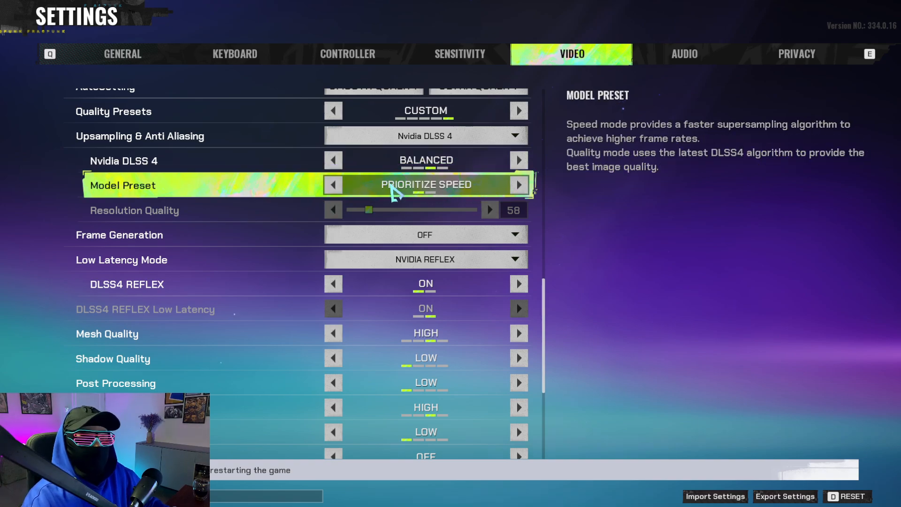
# - Examine the low latency settings and the remaining graphic quality settings, from Mesh Quality through the end of the list
pyautogui.scroll(-3, 398, 193)
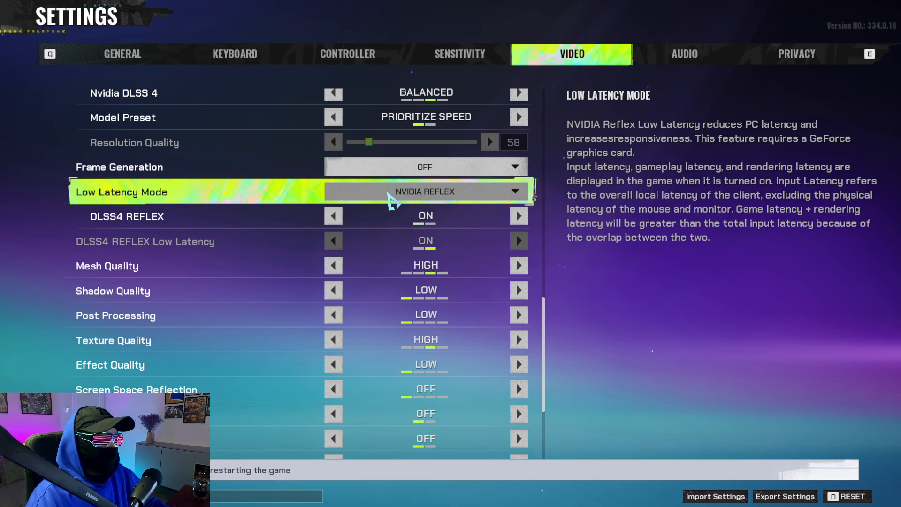
pyautogui.scroll(-3, 393, 201)
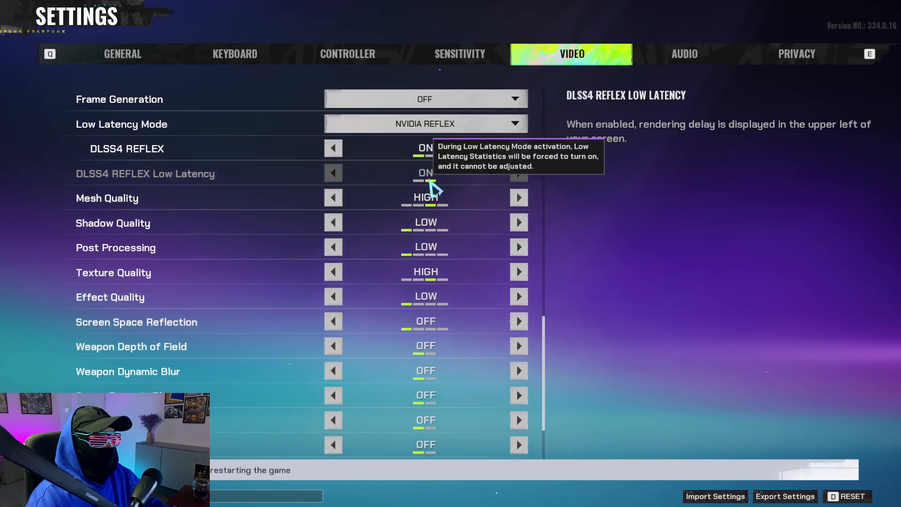
pyautogui.scroll(-1, 434, 188)
pyautogui.scroll(-1, 422, 176)
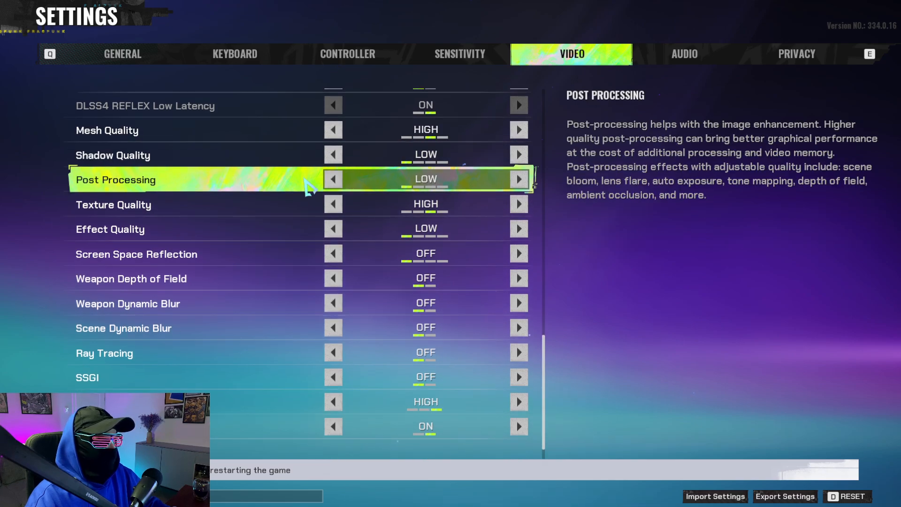
pyautogui.scroll(-1, 359, 190)
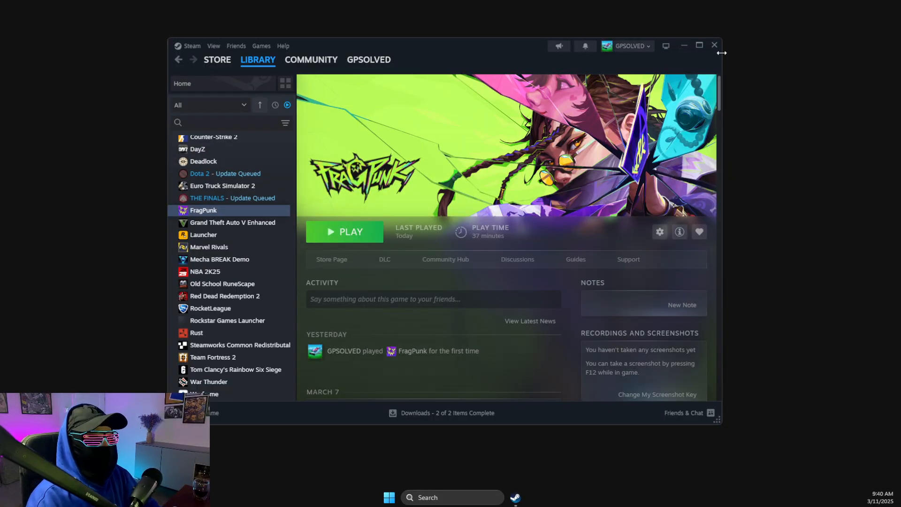
# - Minimize Steam, open Windows Settings to check the Windows Update status, and minimize Settings
pyautogui.click(685, 43)
pyautogui.click(446, 492)
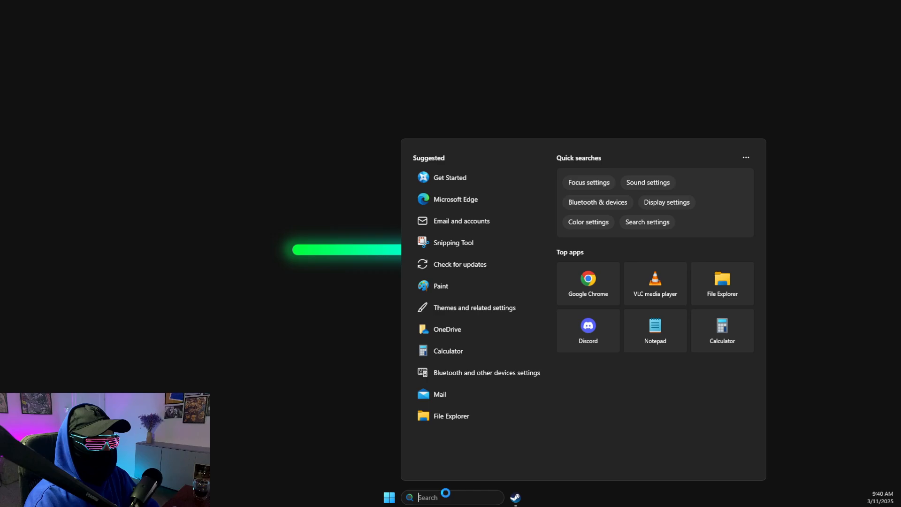
pyautogui.write('settings')
pyautogui.click(442, 205)
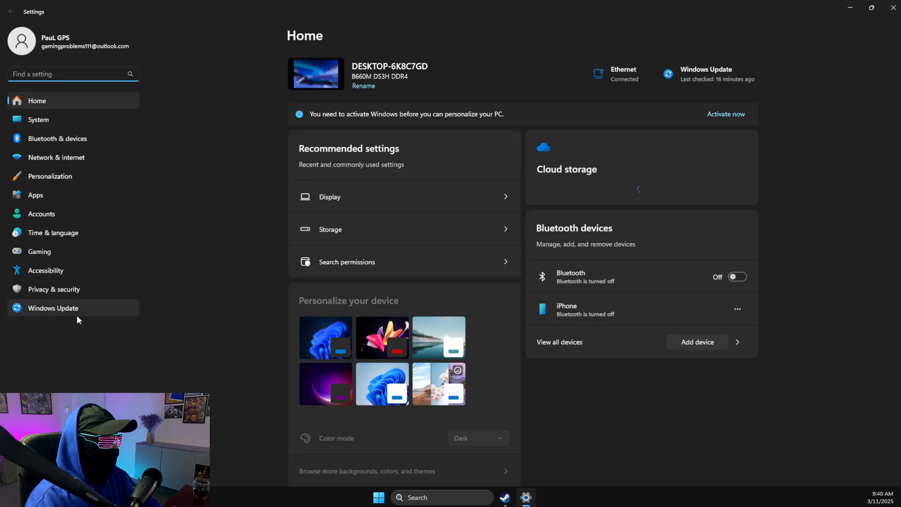
pyautogui.click(61, 308)
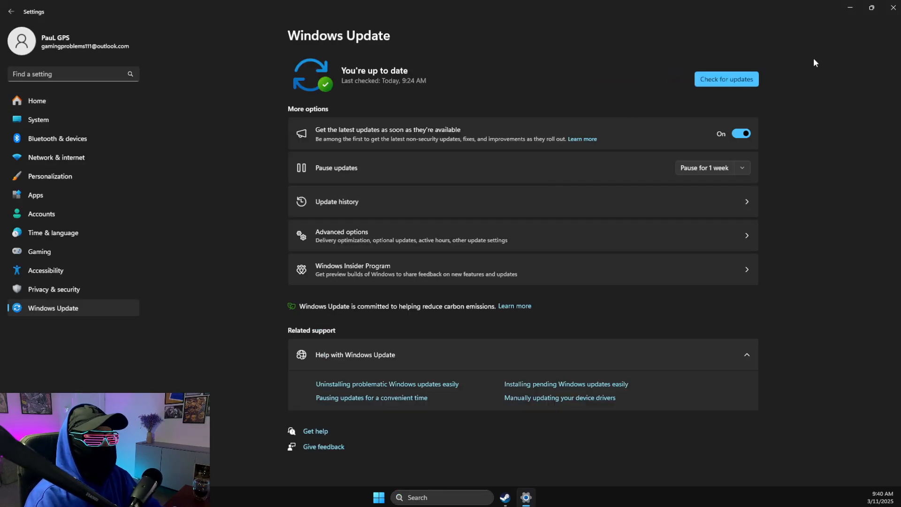
pyautogui.click(850, 8)
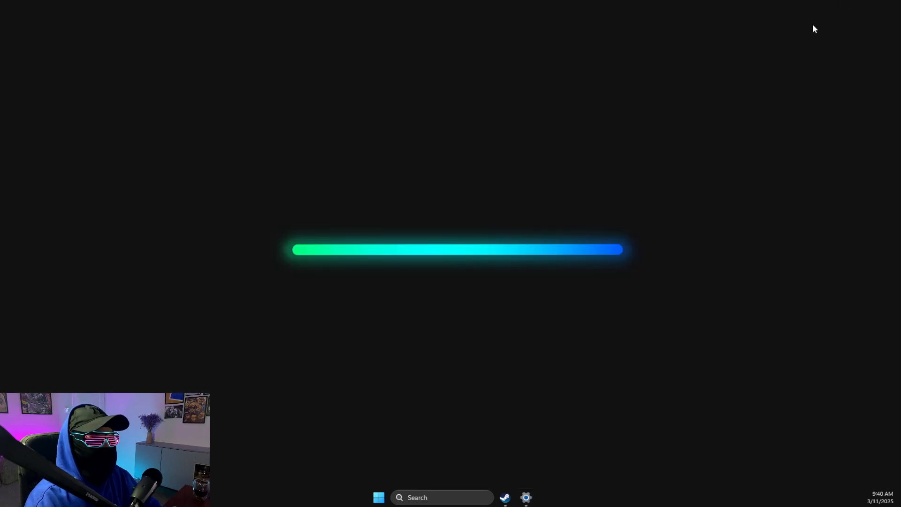
# - Open the NVIDIA app, check its Drivers page for a new Game Ready Driver, and minimize the app
pyautogui.click(448, 498)
pyautogui.write('nvid')
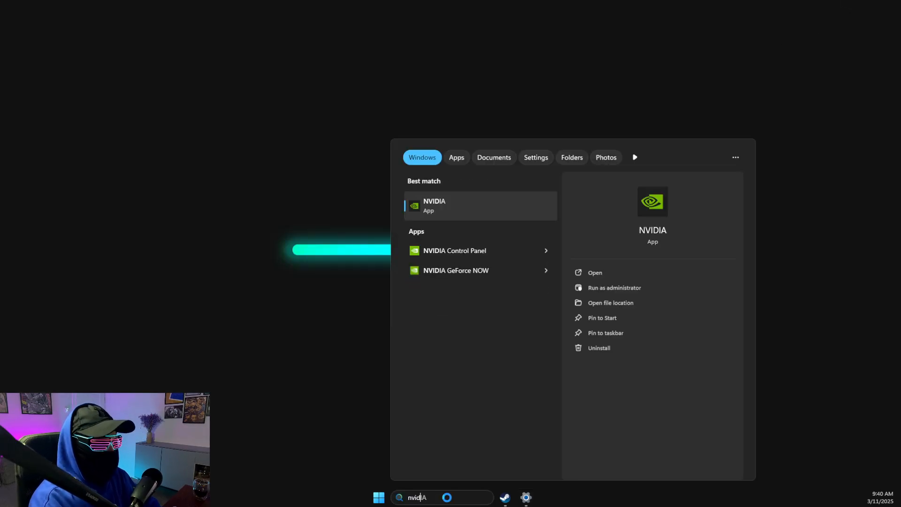
pyautogui.press('Return')
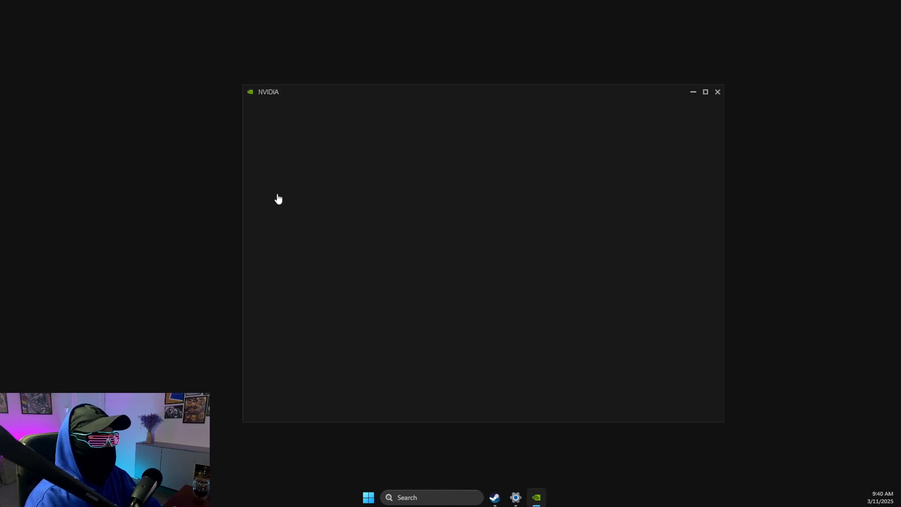
pyautogui.click(267, 146)
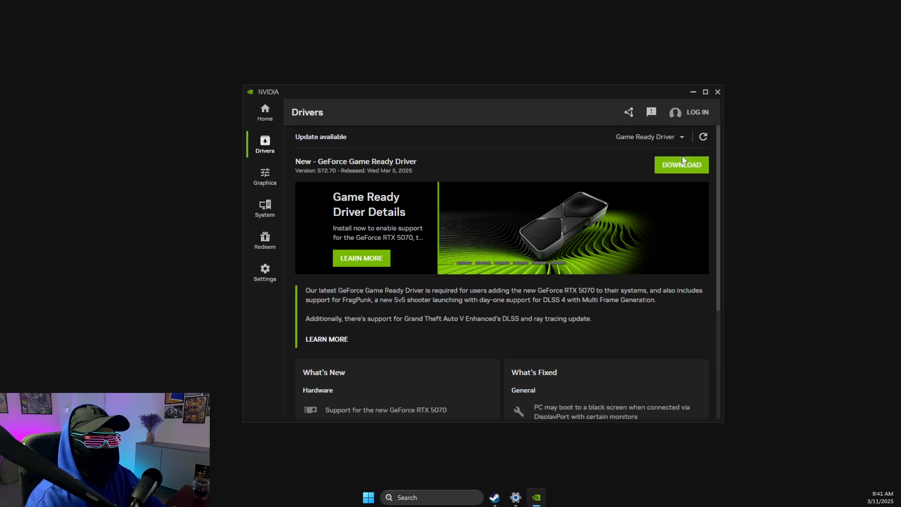
pyautogui.click(690, 93)
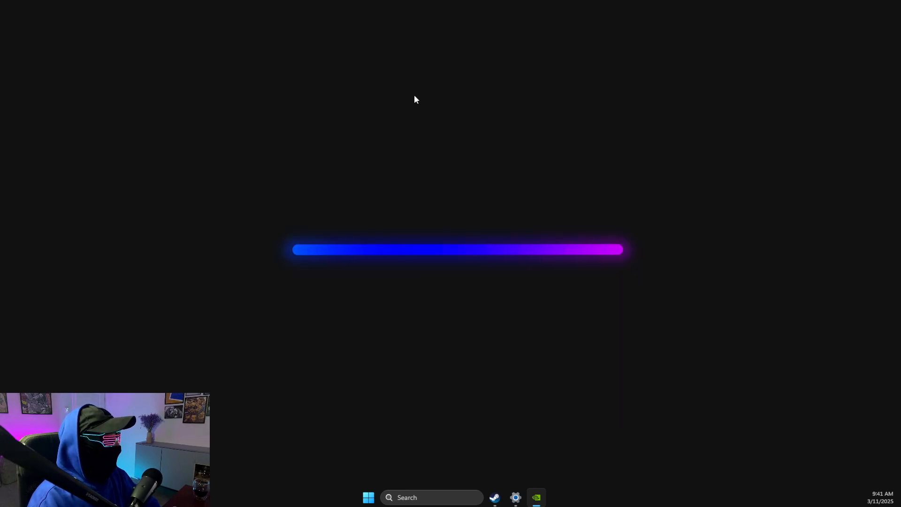
# - Open Task Manager and disable vgtray.exe in the startup apps
pyautogui.click(438, 492)
pyautogui.write('task manager')
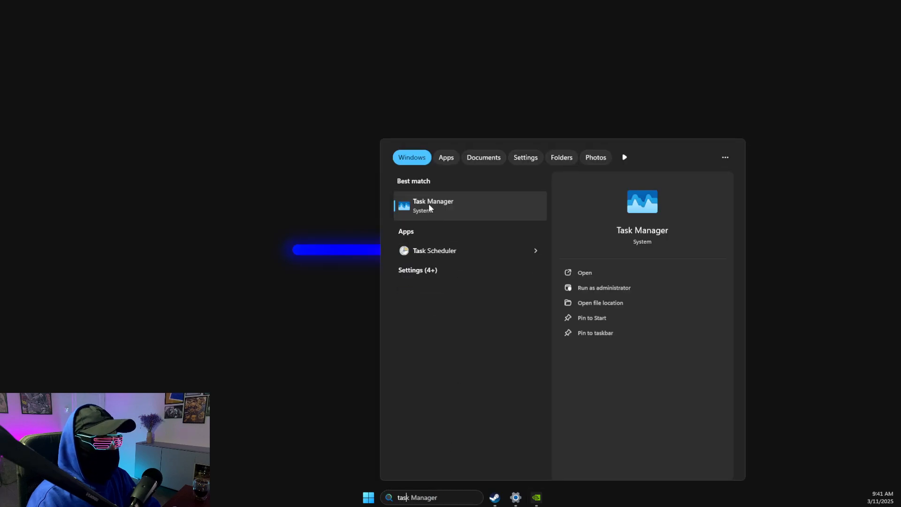
pyautogui.click(429, 203)
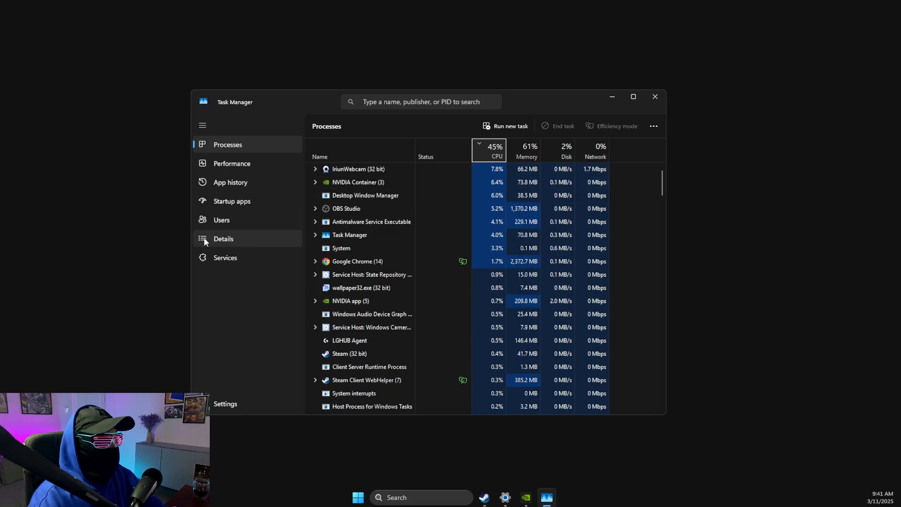
pyautogui.click(220, 201)
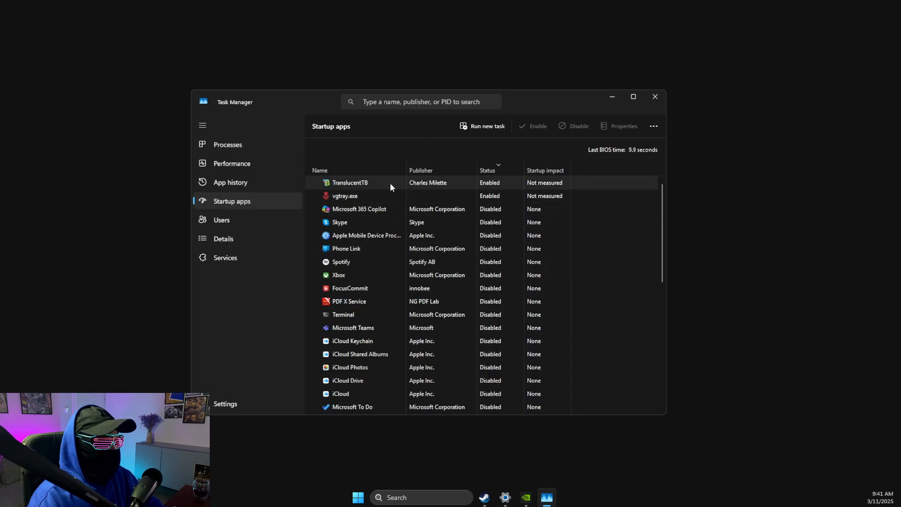
pyautogui.rightClick(488, 194)
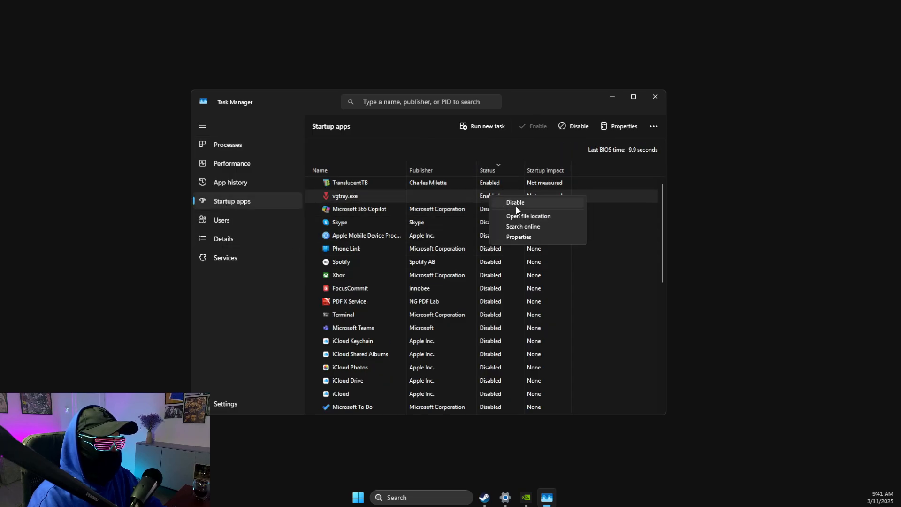
pyautogui.click(516, 206)
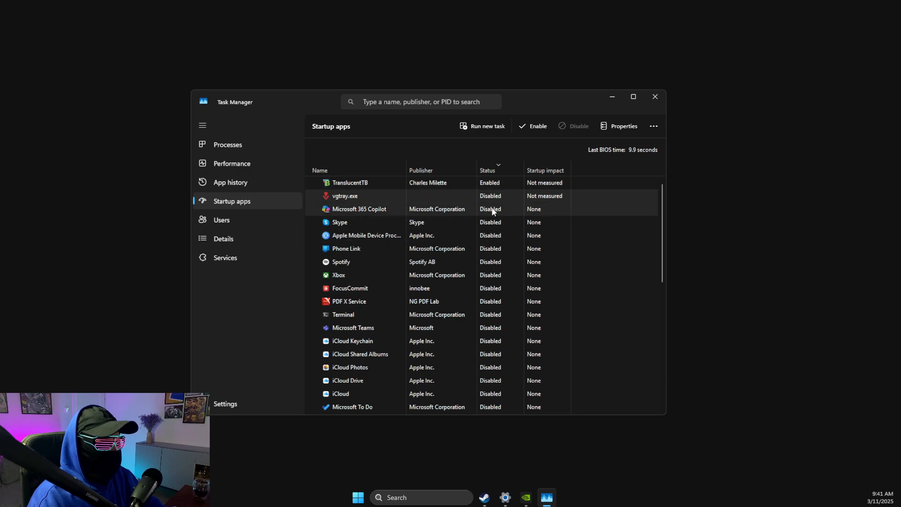
# - Review the status of the remaining startup apps and close Task Manager
pyautogui.scroll(-2, 490, 235)
pyautogui.scroll(-6, 401, 300)
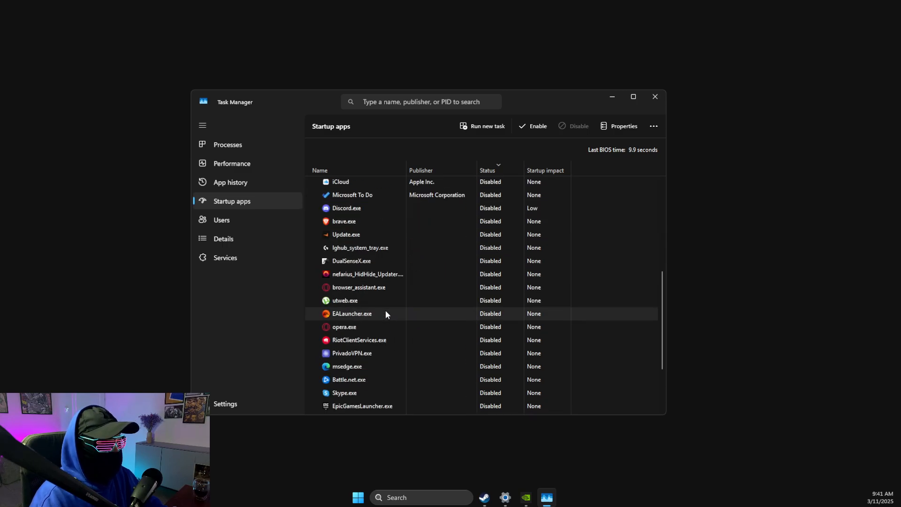
pyautogui.scroll(1, 376, 300)
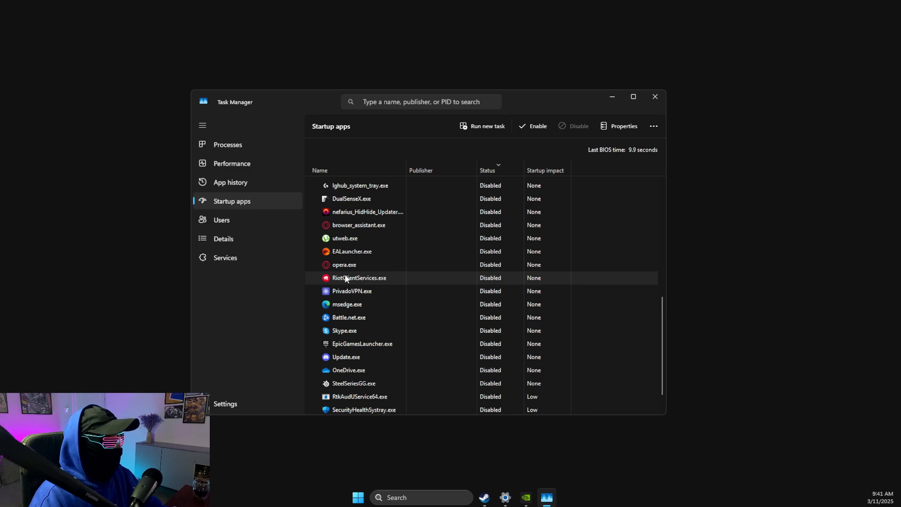
pyautogui.click(654, 96)
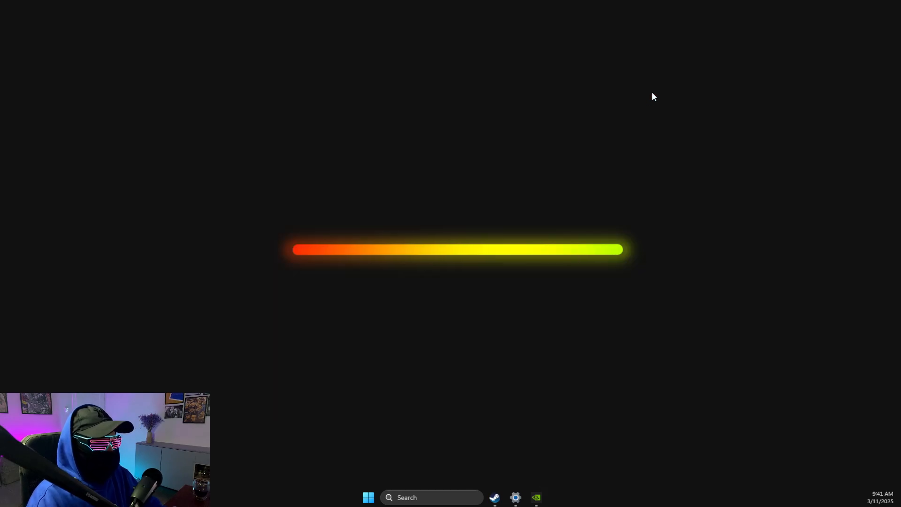
# - Open the NVIDIA Control Panel from the desktop and check the PhysX processor under Configure Surround, PhysX
pyautogui.rightClick(428, 118)
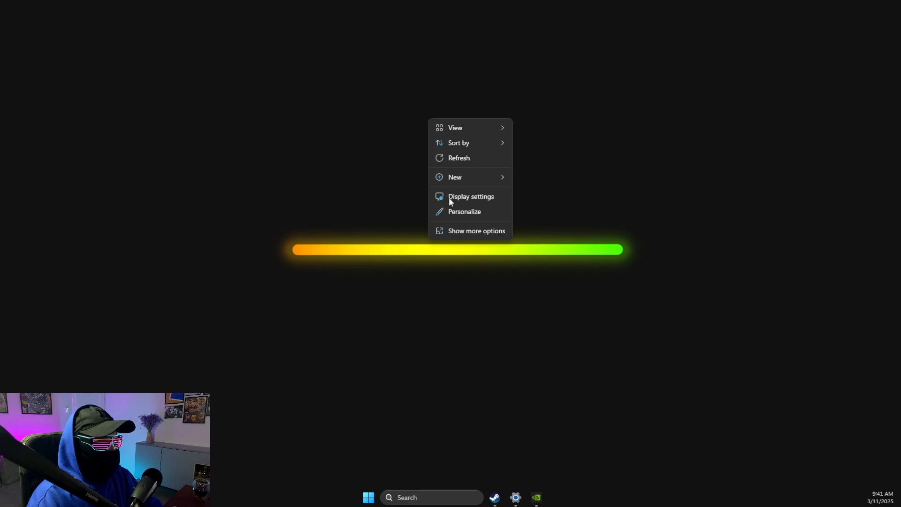
pyautogui.click(468, 230)
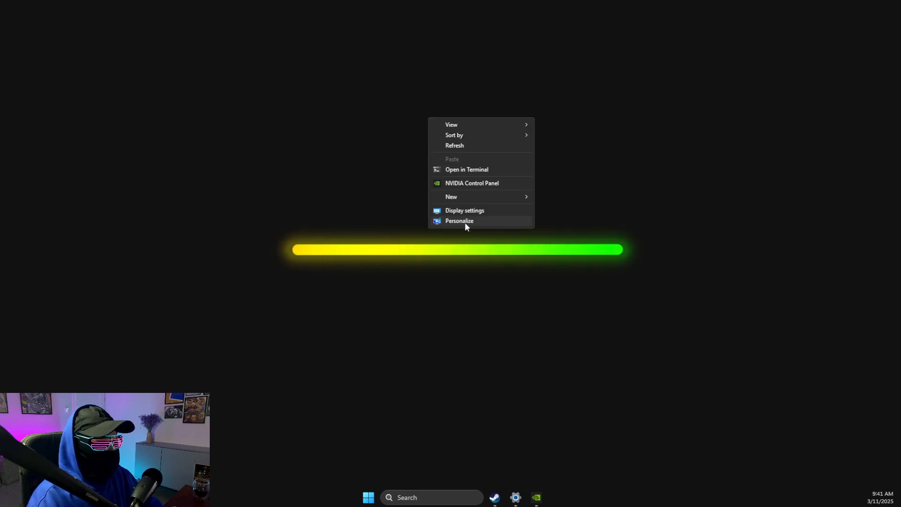
pyautogui.click(452, 184)
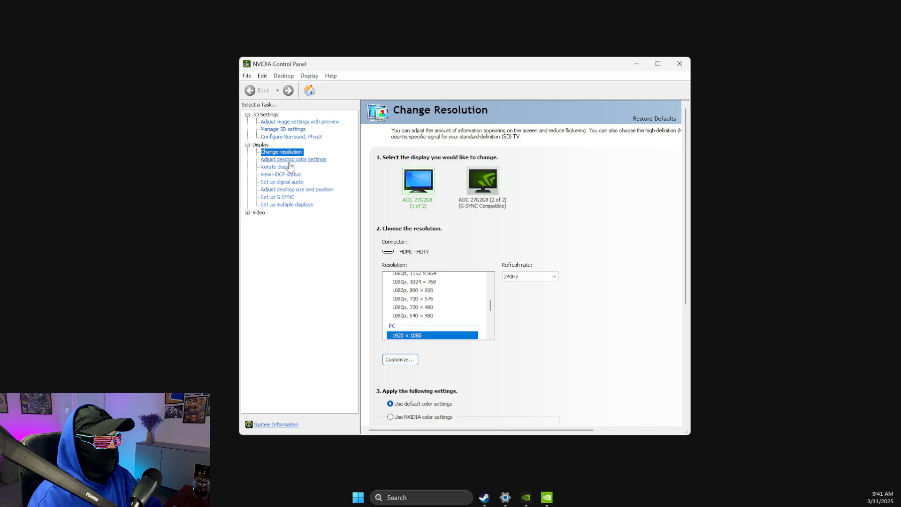
pyautogui.click(282, 138)
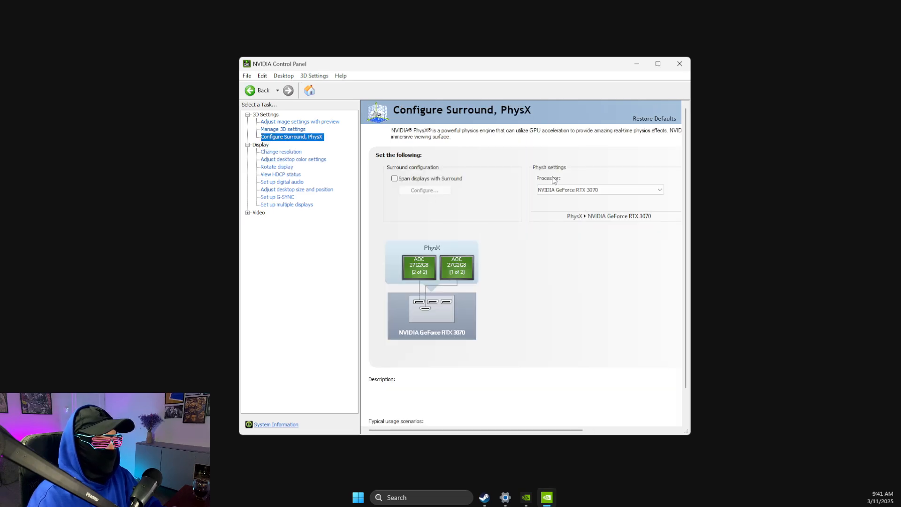
# - Review the global Manage 3D settings, including power management mode, texture filtering quality and vertical sync, and close the NVIDIA Control Panel
pyautogui.click(276, 130)
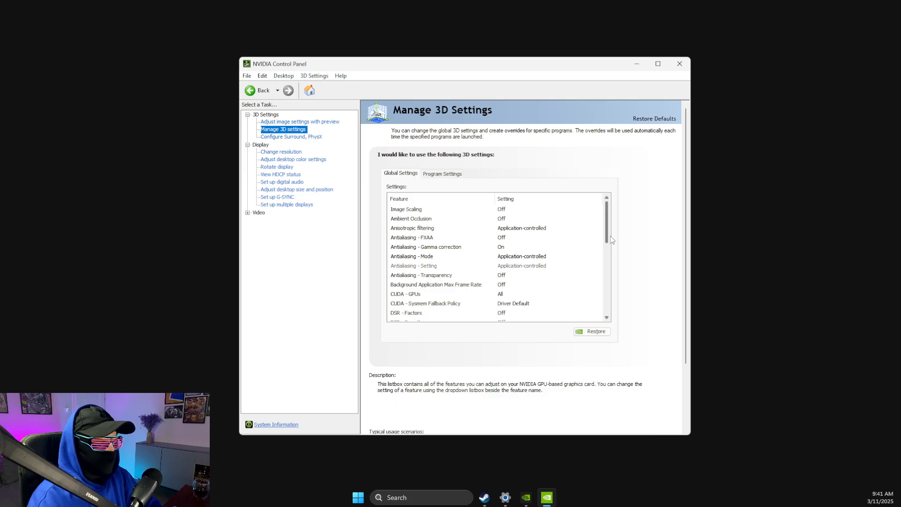
pyautogui.moveTo(608, 231); pyautogui.dragTo(608, 274)
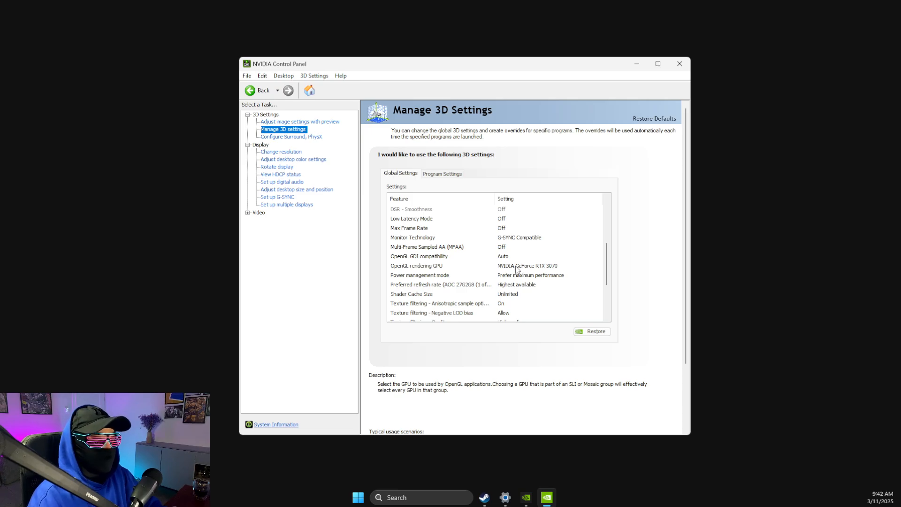
pyautogui.click(410, 275)
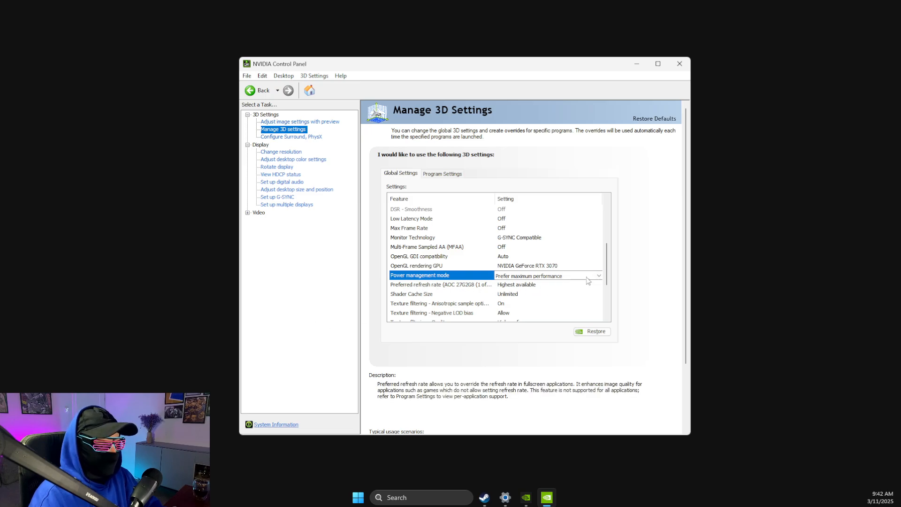
pyautogui.scroll(-2, 432, 250)
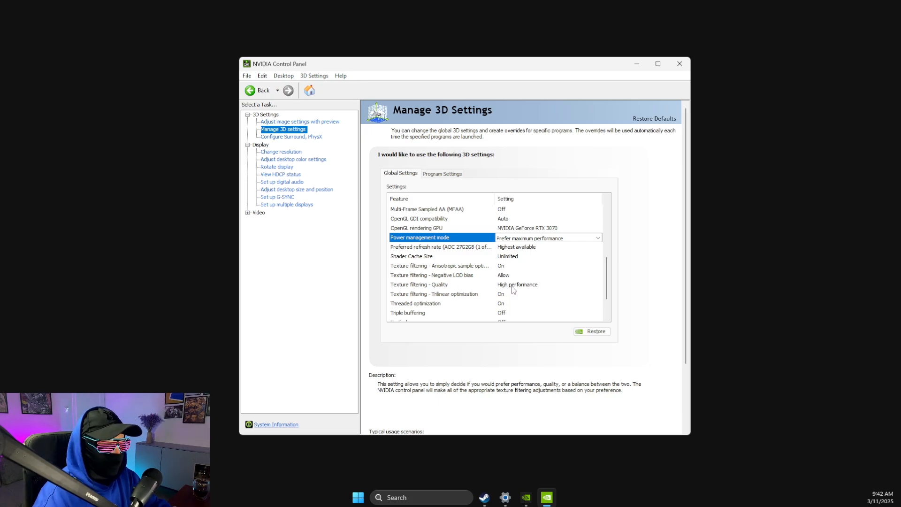
pyautogui.scroll(-1, 606, 283)
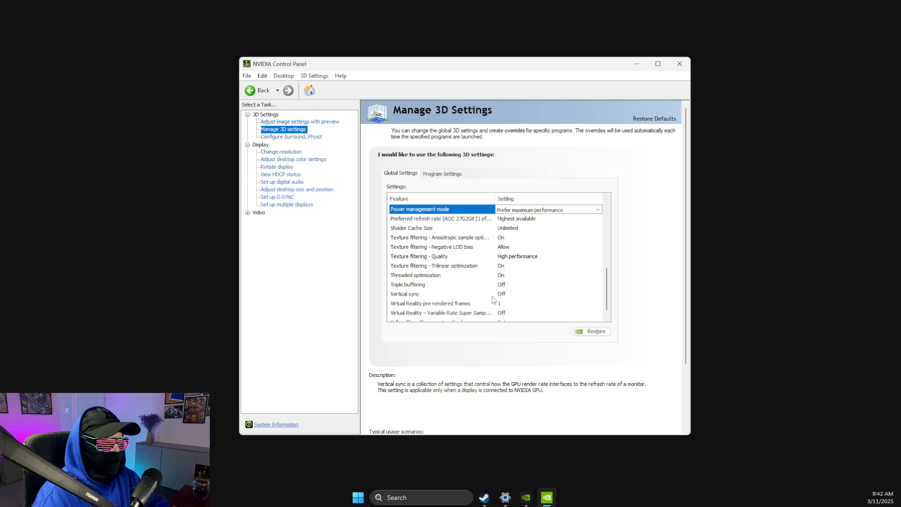
pyautogui.scroll(-1, 599, 284)
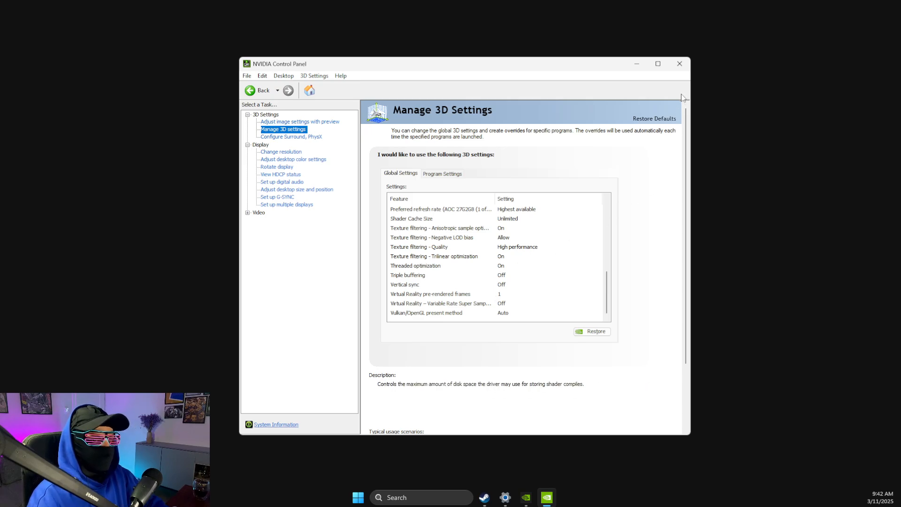
pyautogui.click(679, 63)
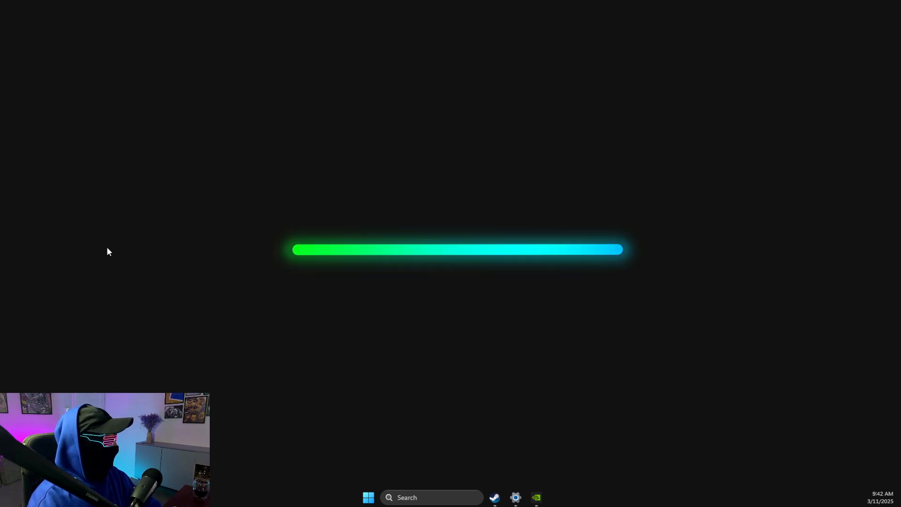
# - Open Windows Settings, check the Game Mode and Game Bar options under Gaming, and close Settings
pyautogui.rightClick(403, 443)
pyautogui.click(413, 494)
pyautogui.write('settings')
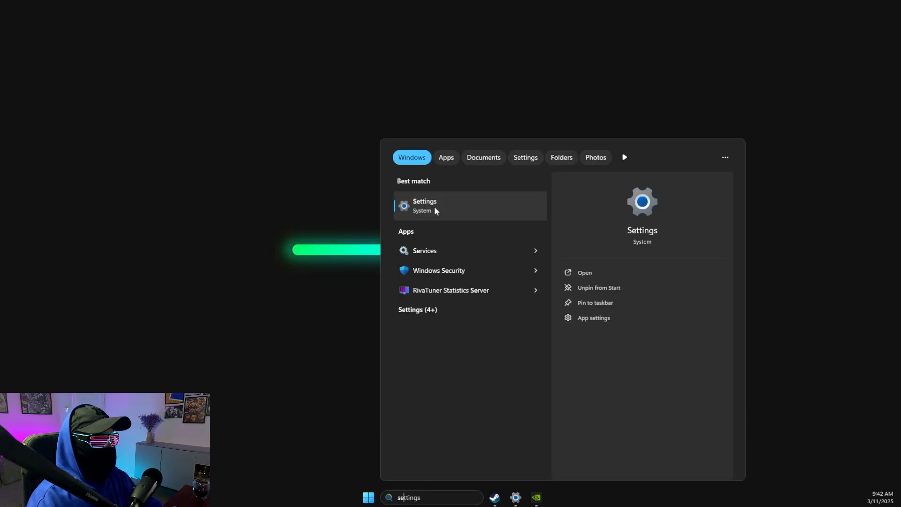
pyautogui.click(435, 206)
pyautogui.click(51, 250)
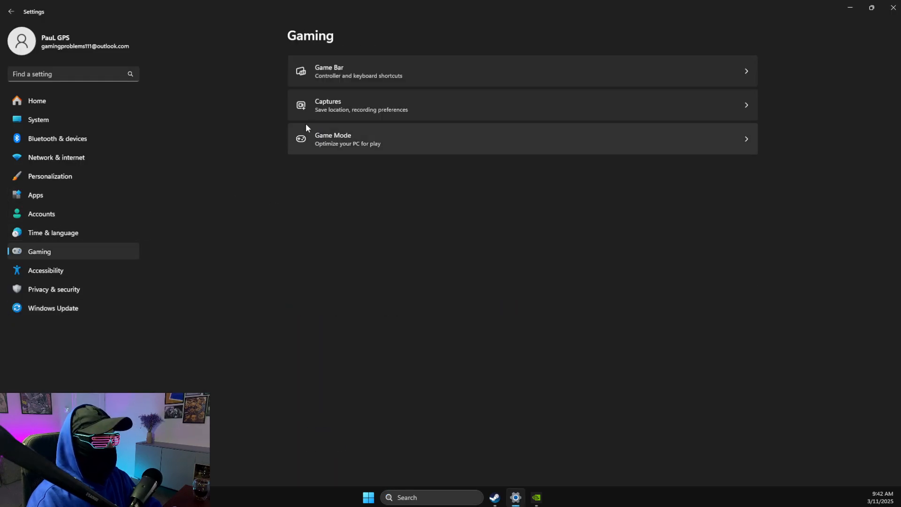
pyautogui.click(331, 136)
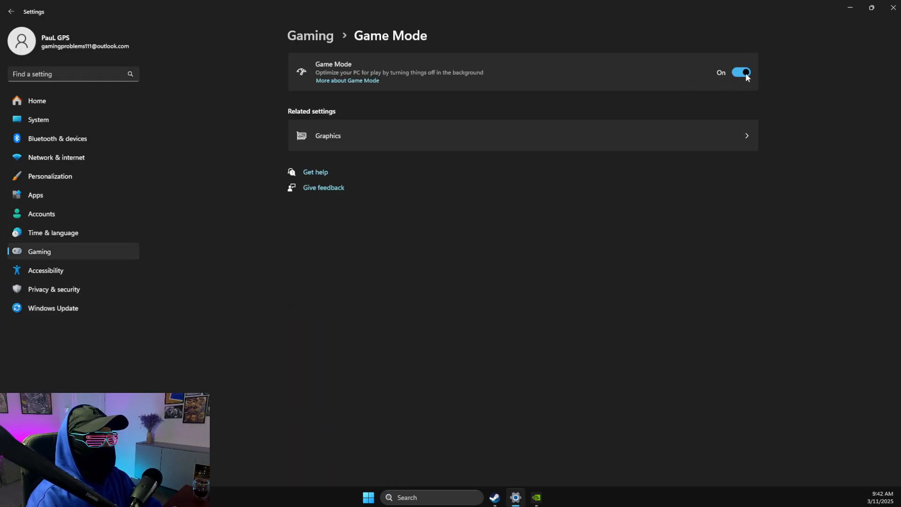
pyautogui.click(311, 38)
pyautogui.click(331, 81)
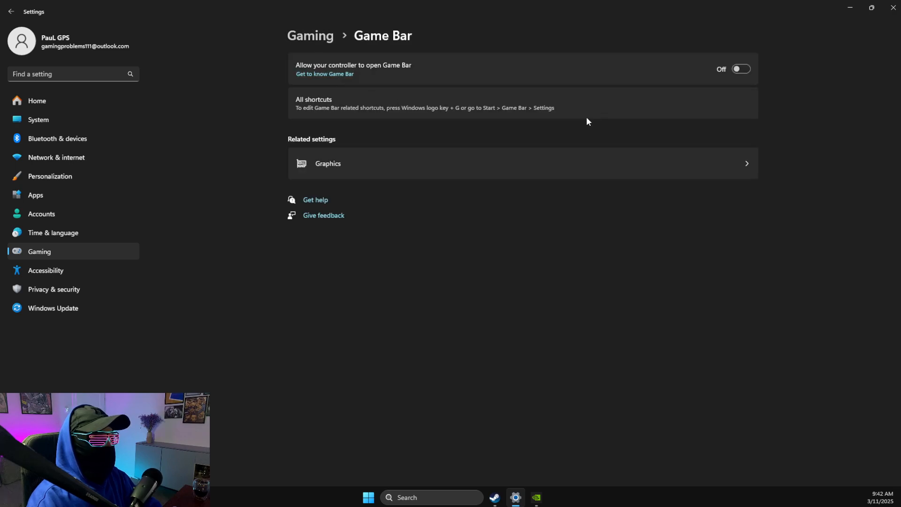
pyautogui.click(893, 7)
# - Search Windows for Edit power plan, open it, and go up to Power Options to check the plan
pyautogui.click(458, 496)
pyautogui.write('edit power plan')
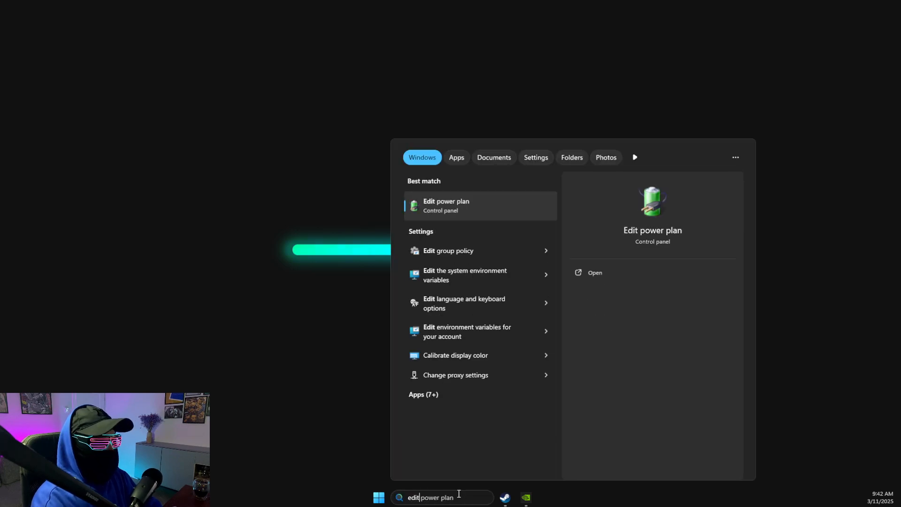
pyautogui.press('Return')
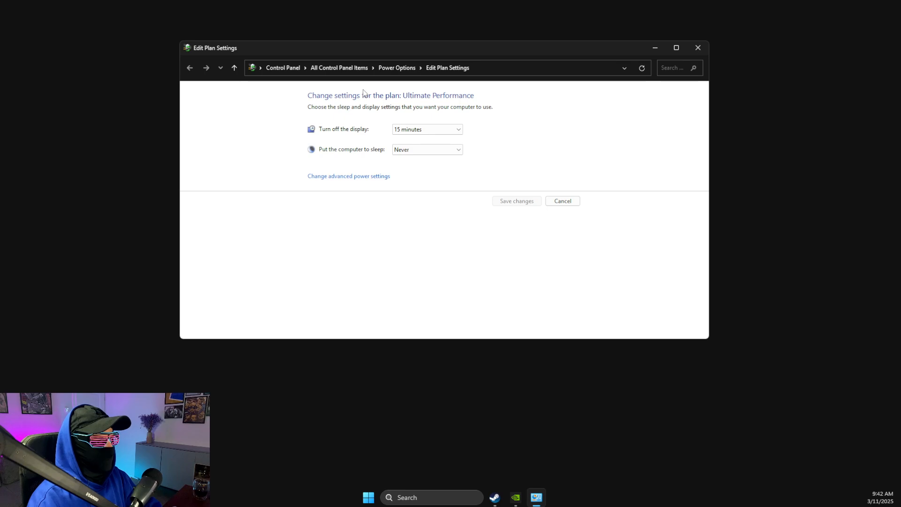
pyautogui.click(389, 69)
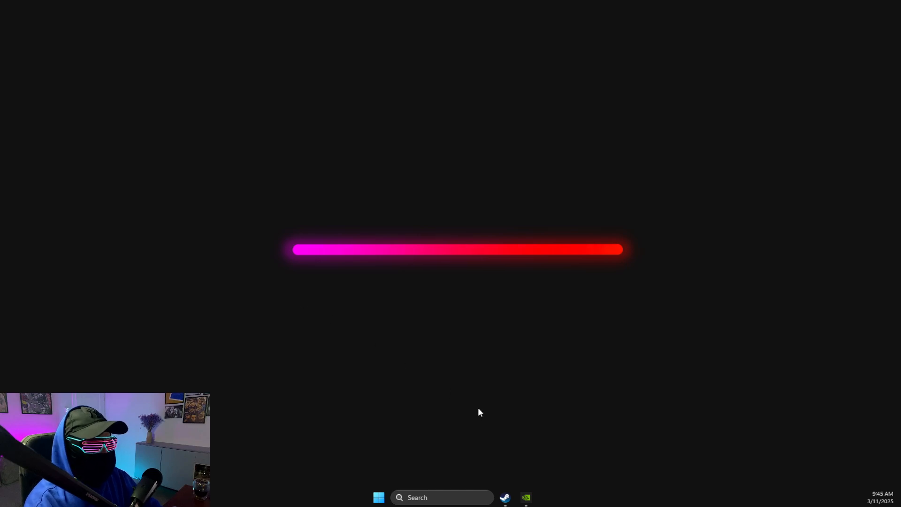
pyautogui.click(444, 496)
pyautogui.write('view advanced system settings')
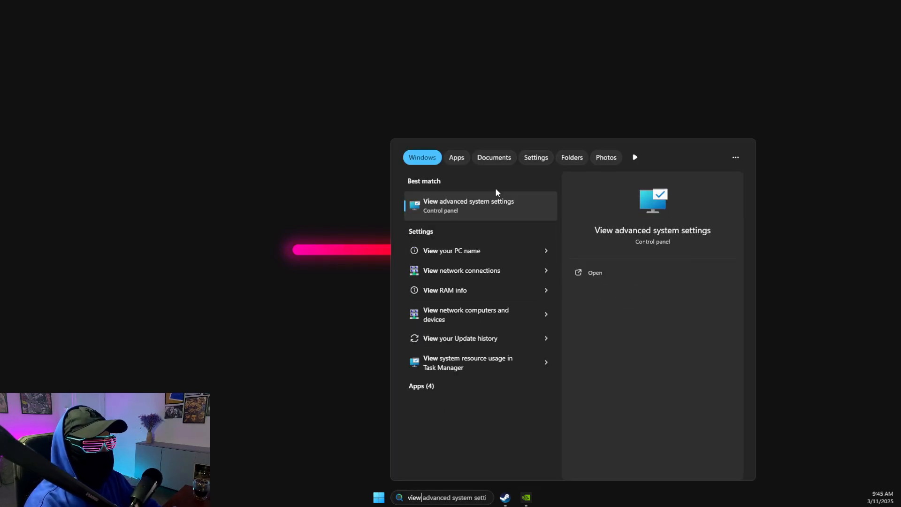
pyautogui.click(488, 201)
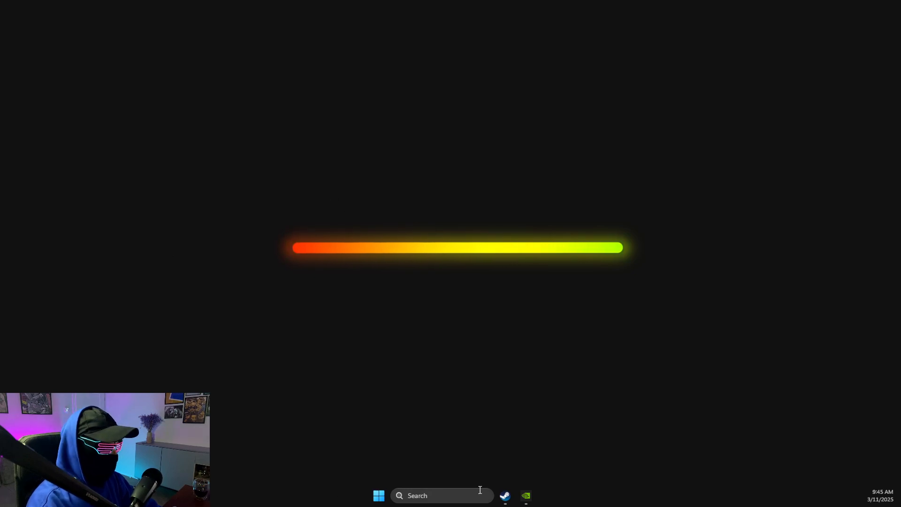
# - Open View advanced system settings and bring the System Properties window onto the main display
pyautogui.click(457, 496)
pyautogui.write('view advanced system setti')
pyautogui.press('Return')
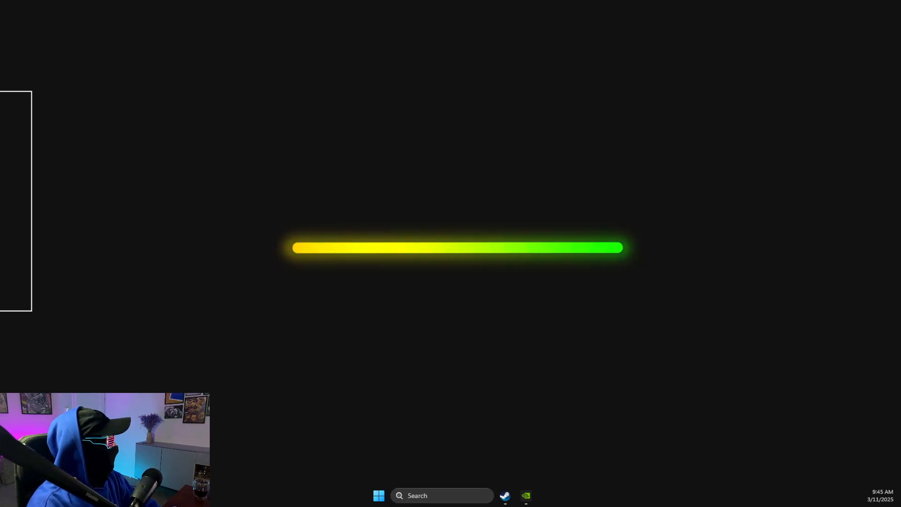
pyautogui.click(515, 104)
pyautogui.click(486, 103)
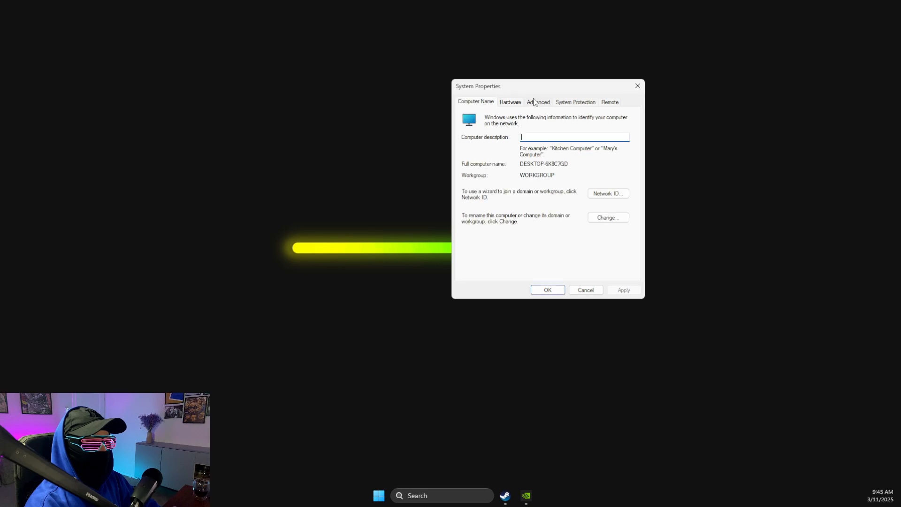
# - Open the advanced Performance Options, review the custom visual effects, and accept both dialogs
pyautogui.click(540, 103)
pyautogui.click(609, 154)
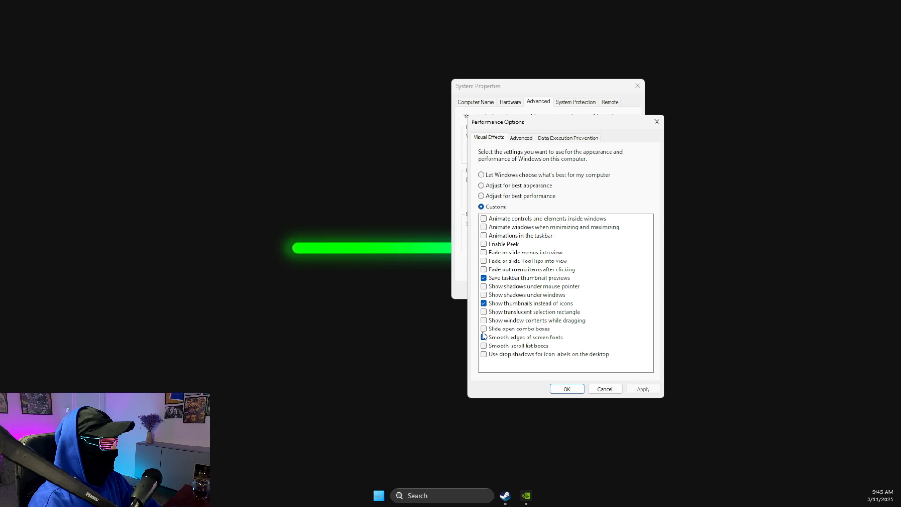
pyautogui.click(570, 389)
pyautogui.click(554, 290)
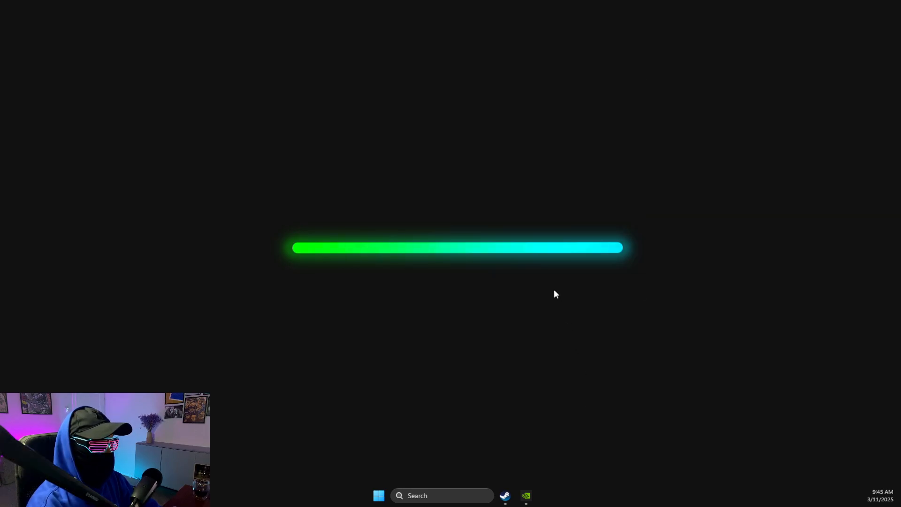
# - Open the Run dialog, move it onto the main display, and run %temp% to open the Temp folder
pyautogui.click(423, 496)
pyautogui.write('ru')
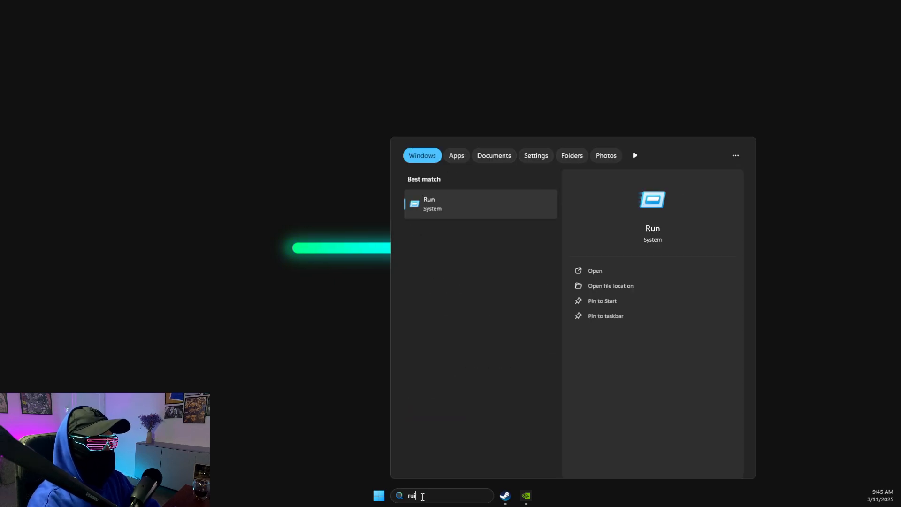
pyautogui.press('Return')
pyautogui.moveTo(67, 396); pyautogui.dragTo(491, 195)
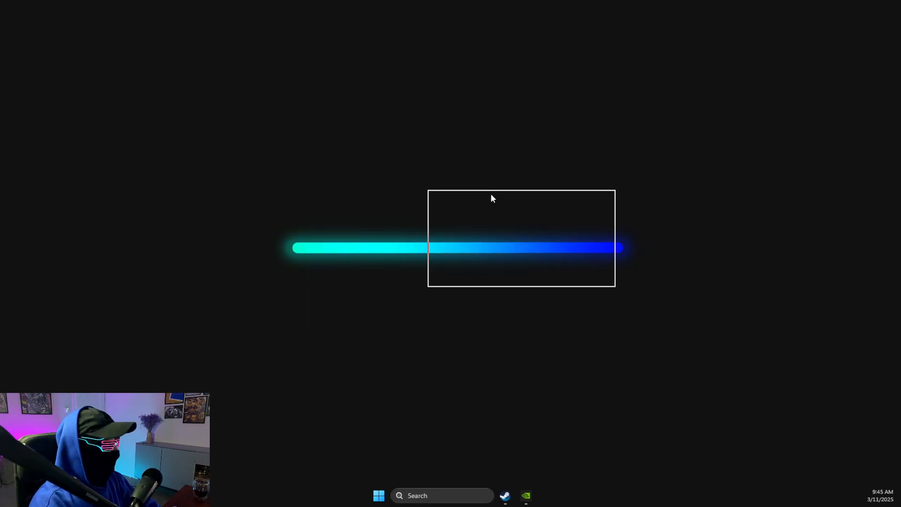
pyautogui.doubleClick(476, 241)
pyautogui.write('%temp%')
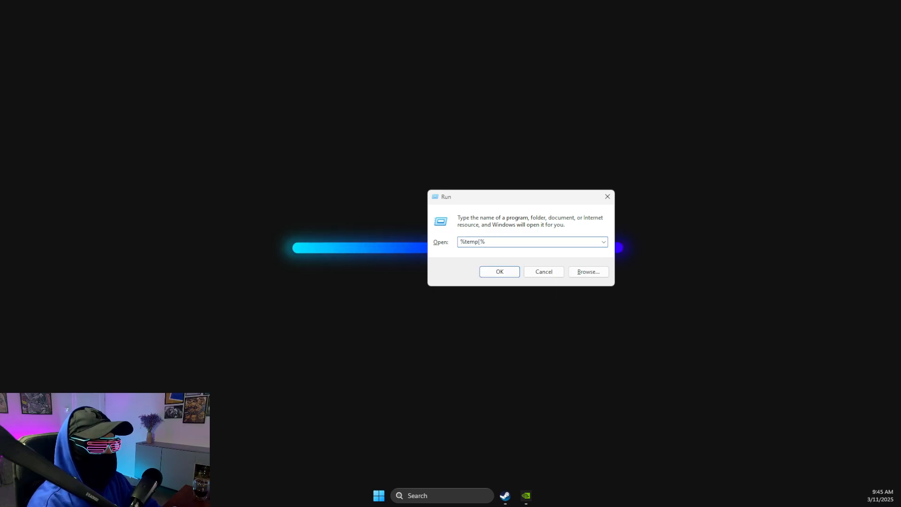
pyautogui.click(508, 271)
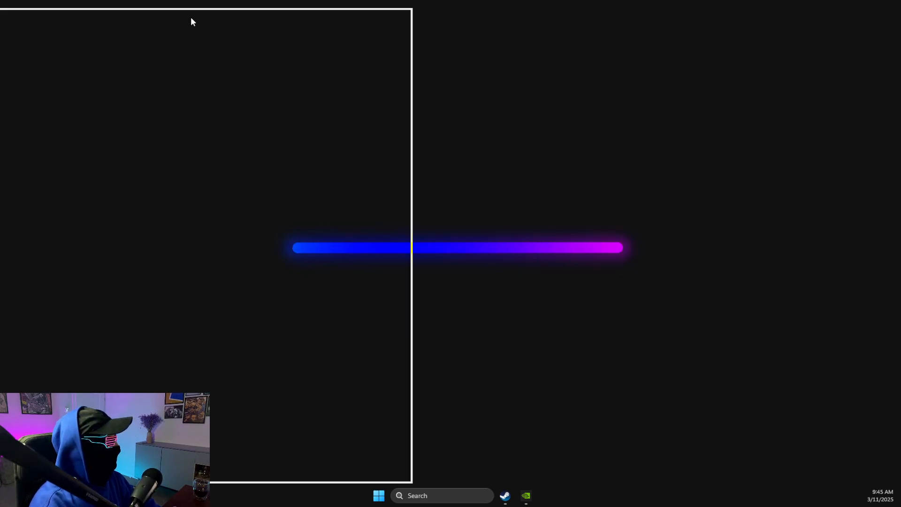
# - Delete all items in the Temp folder, skip the protected folders, cancel for the files in use, and close the window
pyautogui.hotkey('ctrl', 'a')
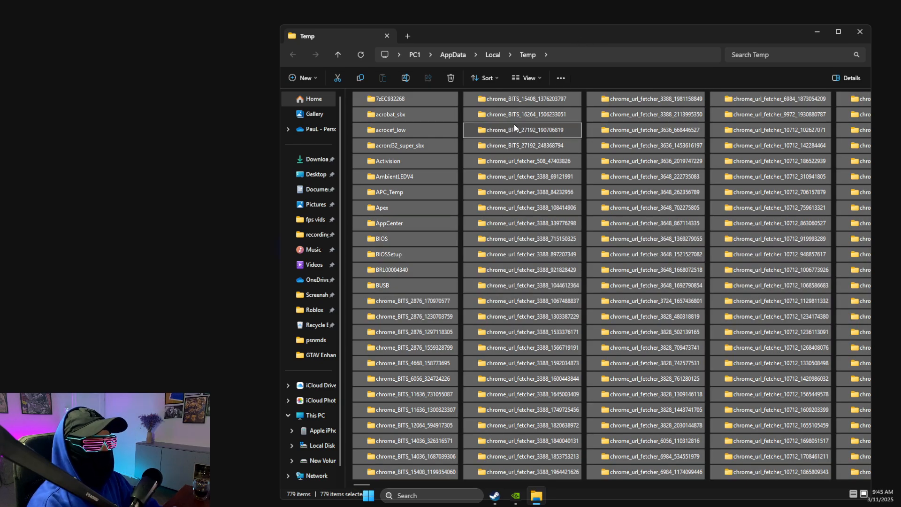
pyautogui.rightClick(516, 127)
pyautogui.click(614, 139)
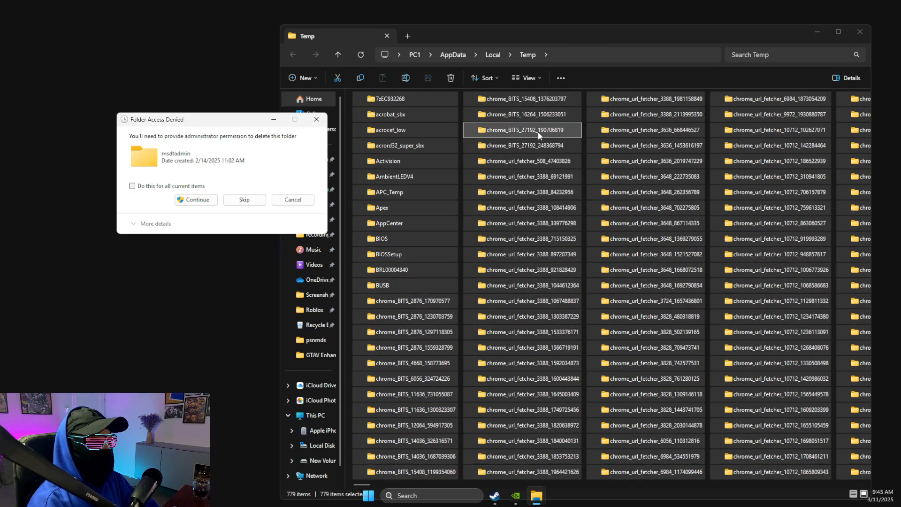
pyautogui.click(244, 202)
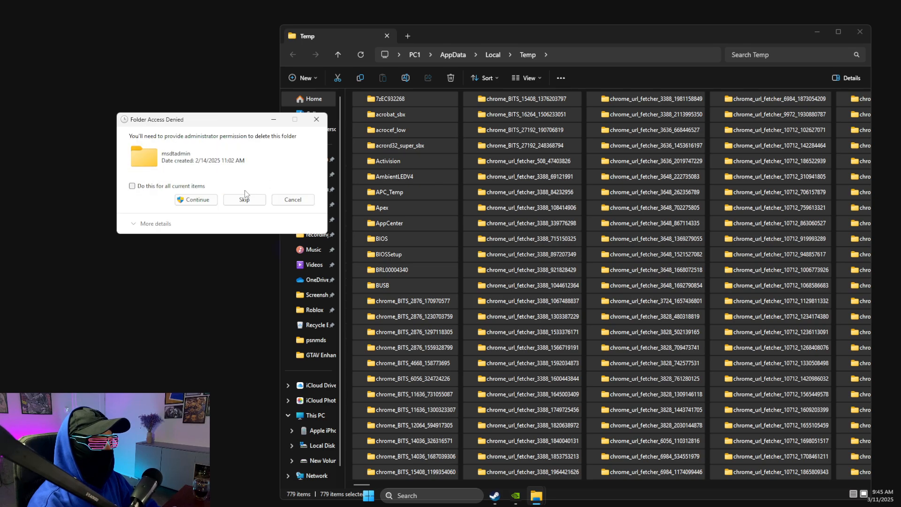
pyautogui.click(245, 201)
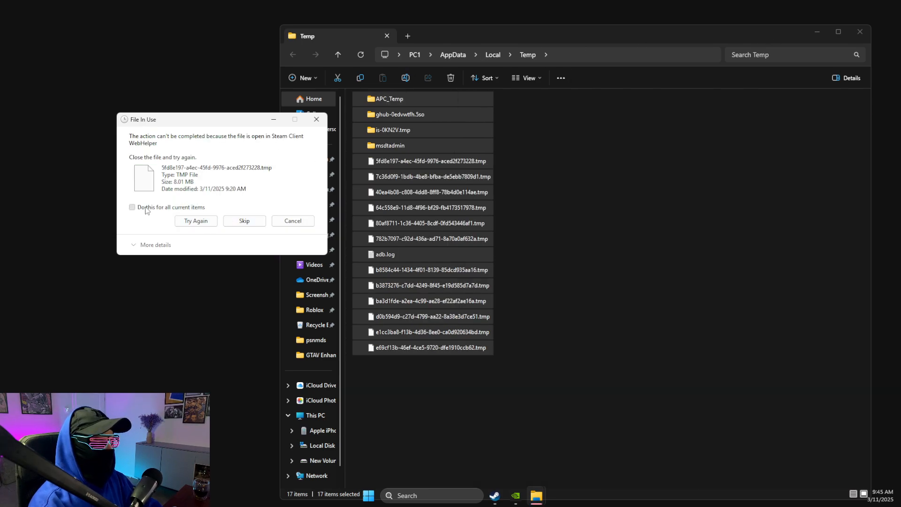
pyautogui.click(304, 224)
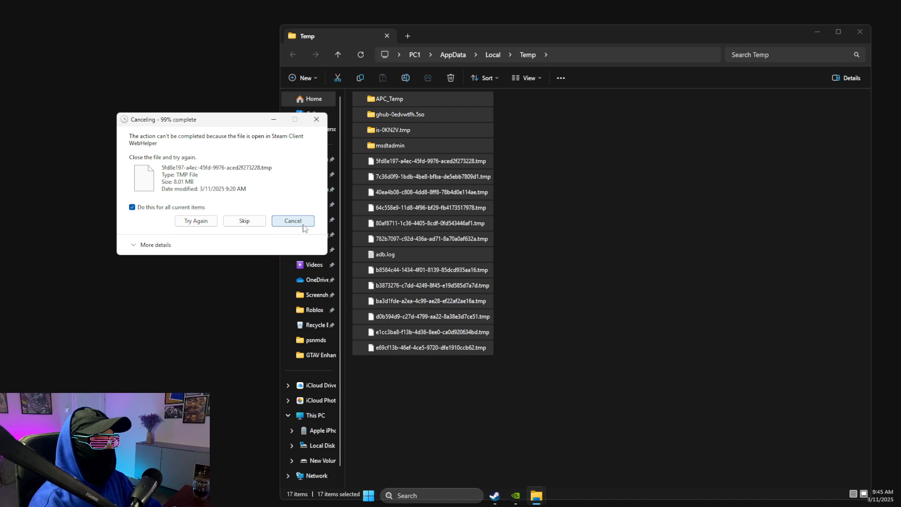
pyautogui.click(861, 33)
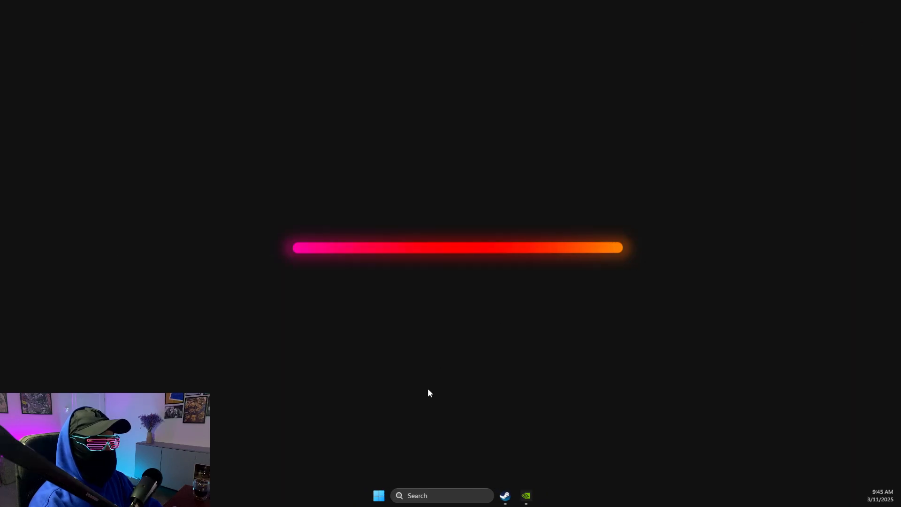
# - Open Storage settings, review the removable items under Temporary files, and close Settings
pyautogui.click(449, 490)
pyautogui.write('settingstor')
pyautogui.press('BackSpace')
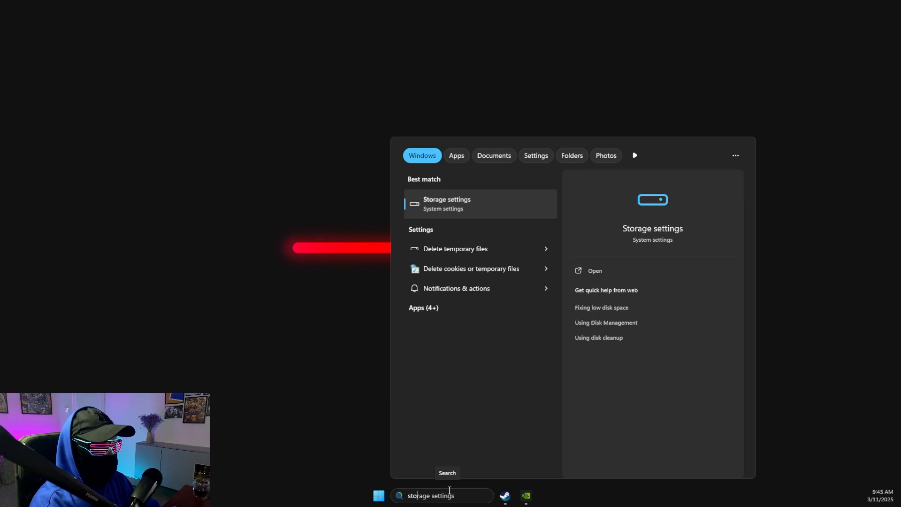
pyautogui.press('Return')
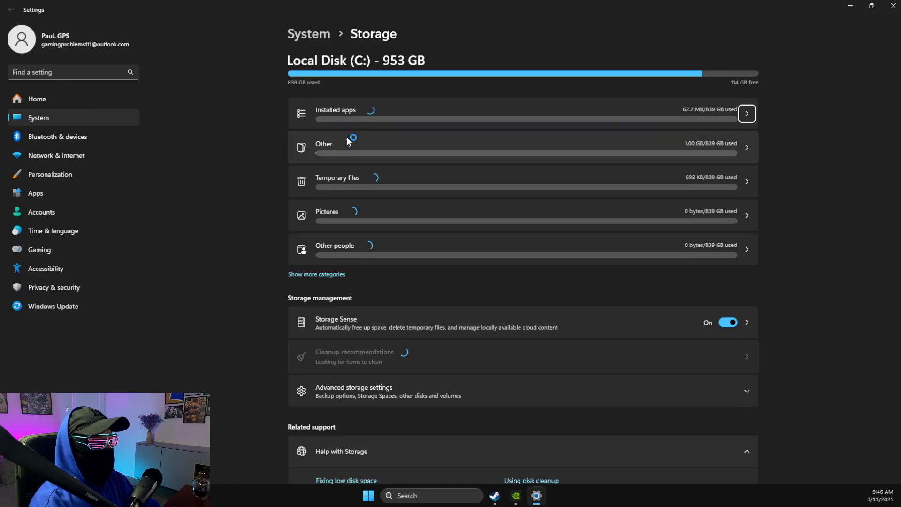
pyautogui.click(343, 184)
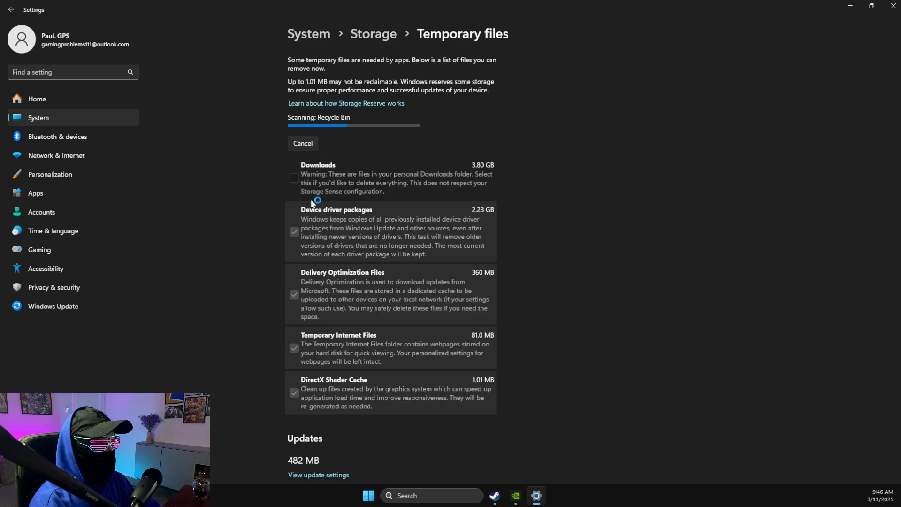
pyautogui.scroll(-2, 295, 175)
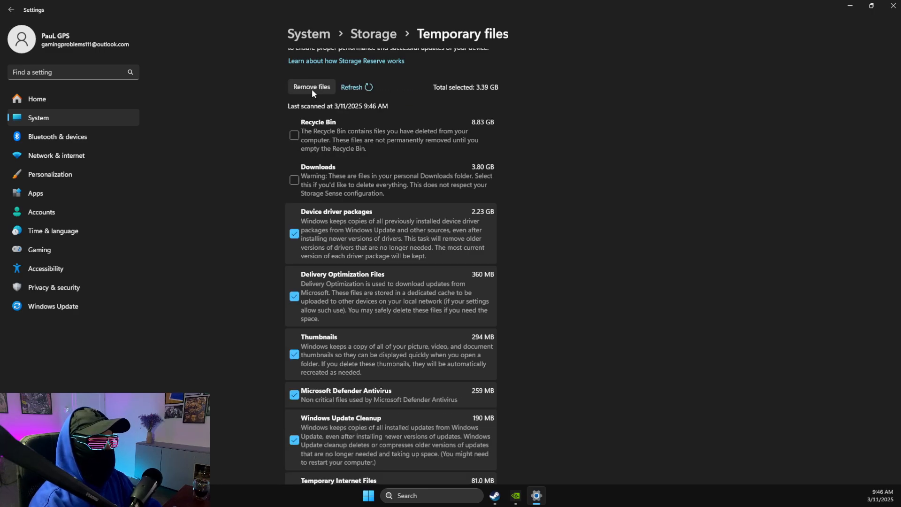
pyautogui.click(892, 6)
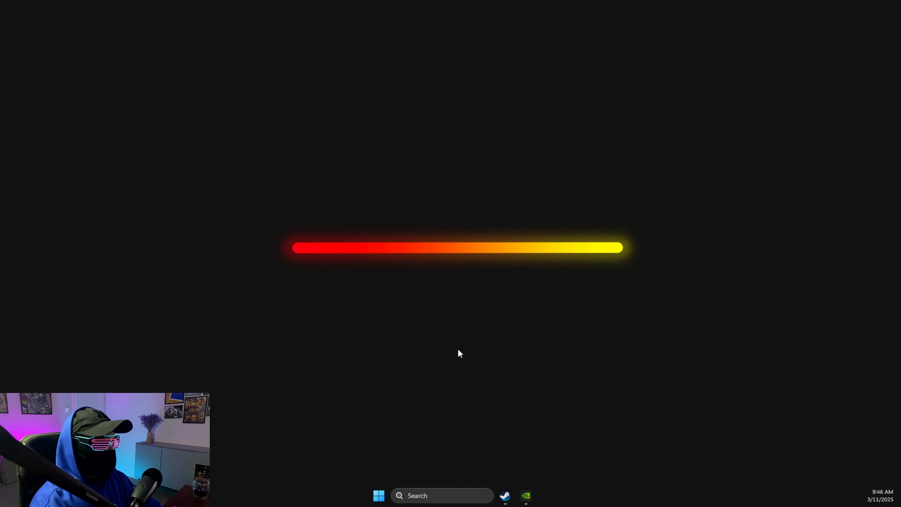
# - Browse to FragPunk's installed files from Steam, copy the install folder path, and put the opened windows away
pyautogui.click(505, 496)
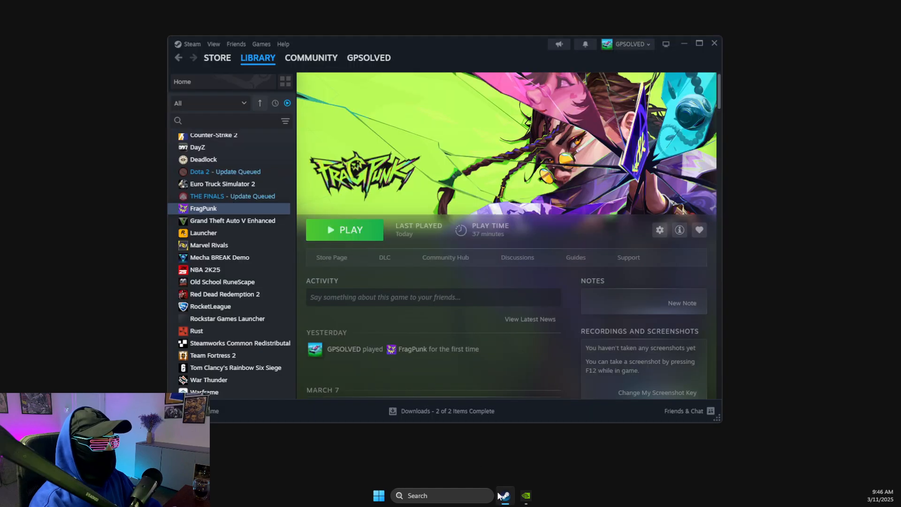
pyautogui.rightClick(228, 211)
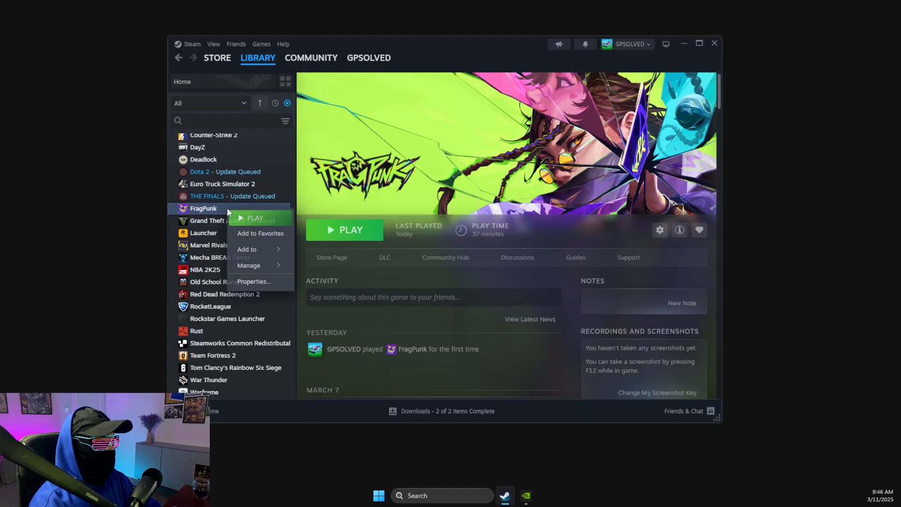
pyautogui.click(258, 280)
pyautogui.click(302, 169)
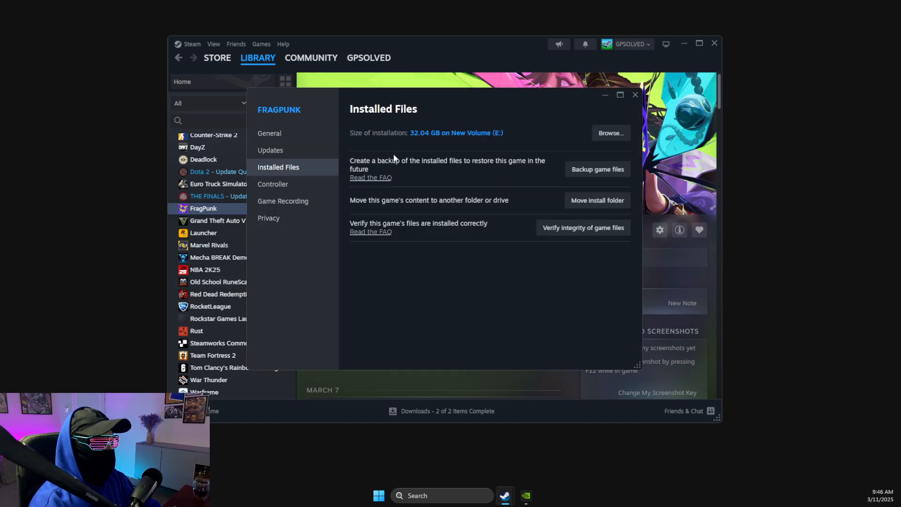
pyautogui.click(603, 136)
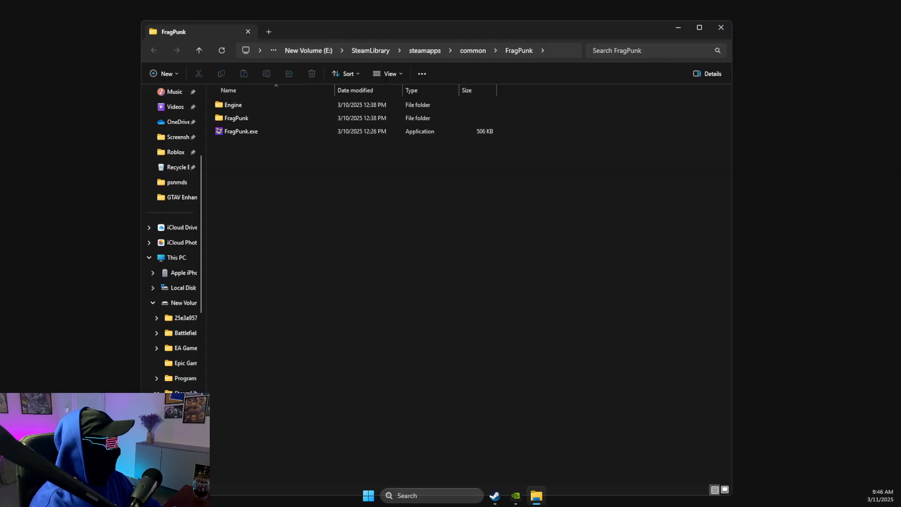
pyautogui.click(562, 51)
pyautogui.hotkey('ctrl', 'c')
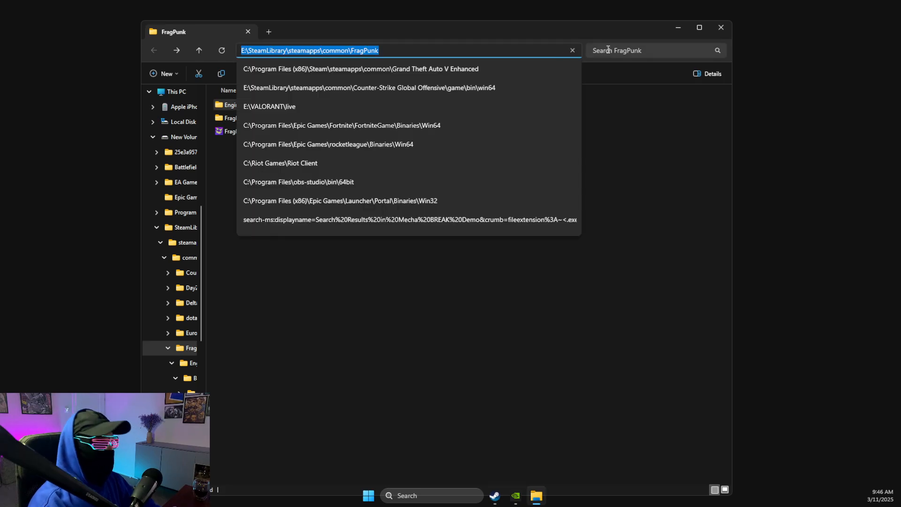
pyautogui.click(721, 27)
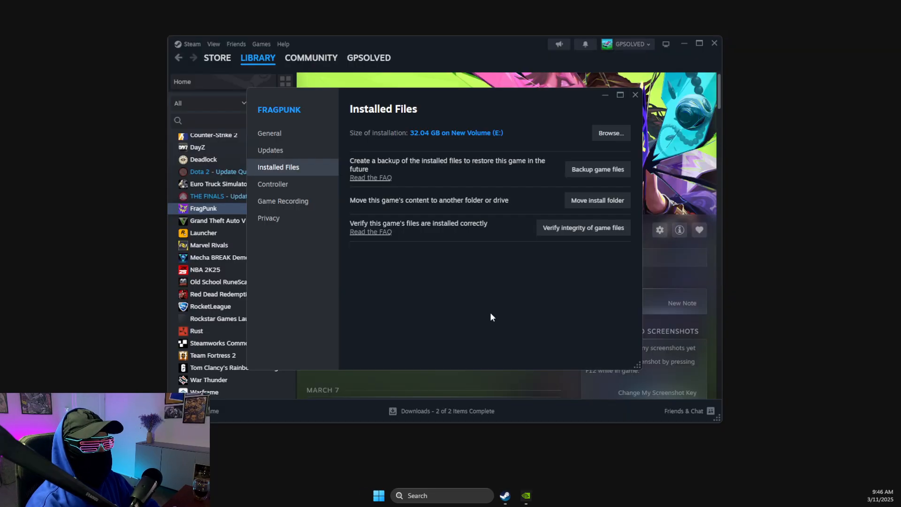
pyautogui.click(634, 95)
pyautogui.click(683, 43)
# - Open Windows Graphics settings and add FragPunk.exe from the copied install folder path as a desktop app
pyautogui.click(458, 494)
pyautogui.write('graphics settings')
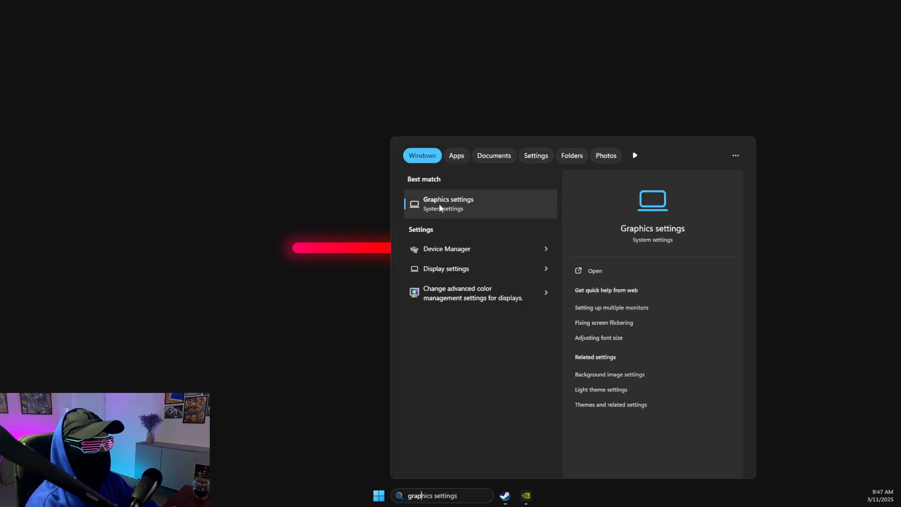
pyautogui.click(439, 203)
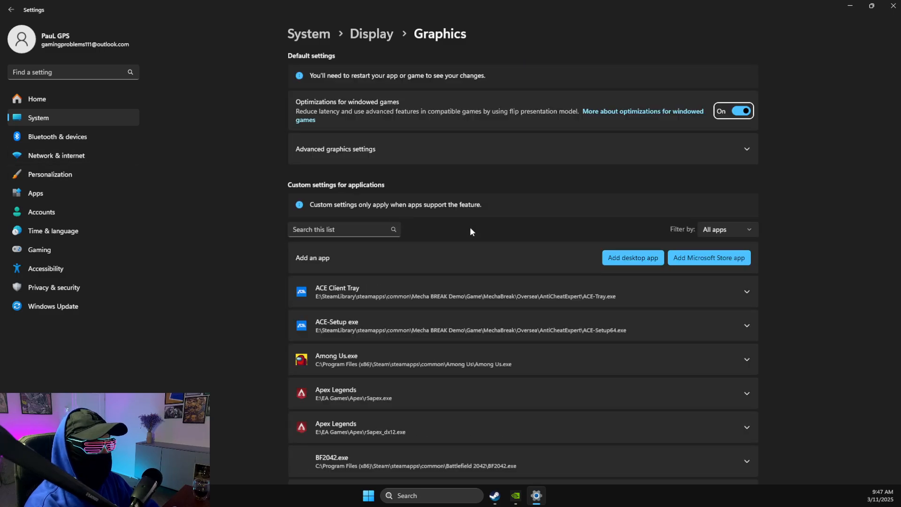
pyautogui.click(632, 258)
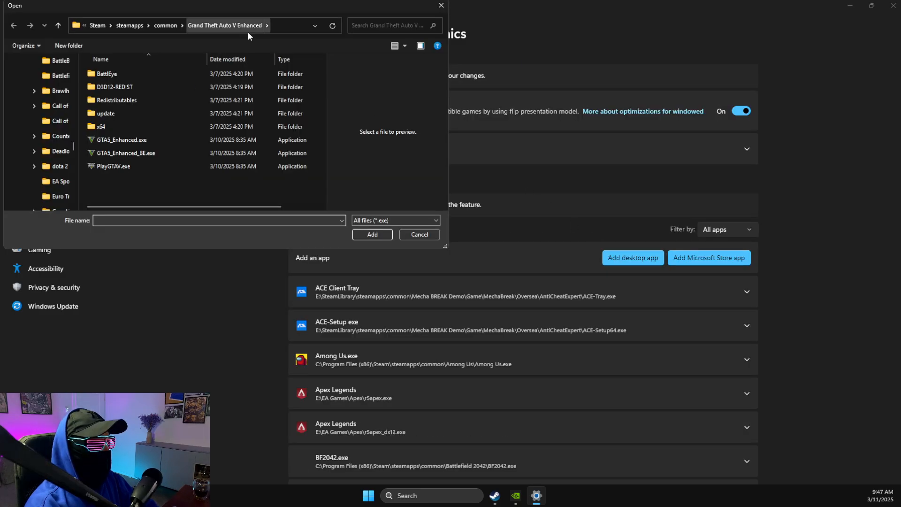
pyautogui.click(296, 25)
pyautogui.hotkey('ctrl', 'v')
pyautogui.press('Return')
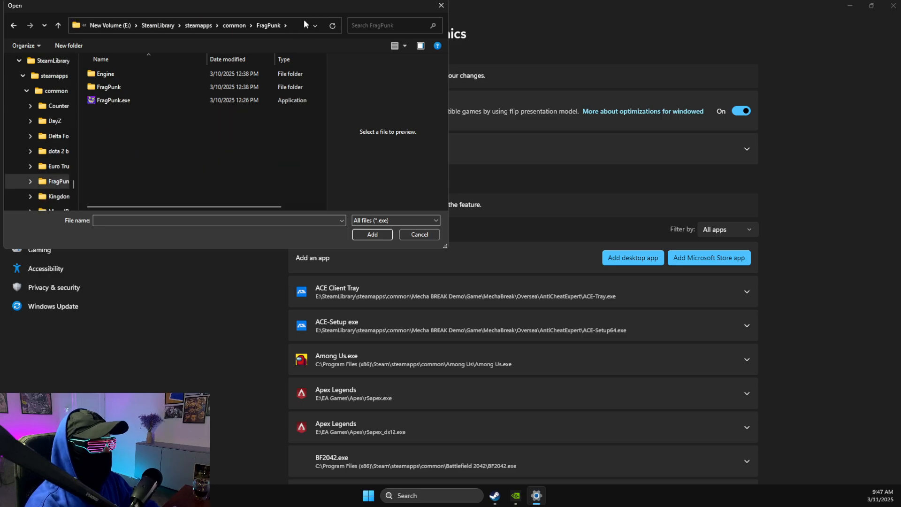
pyautogui.click(117, 101)
pyautogui.click(368, 234)
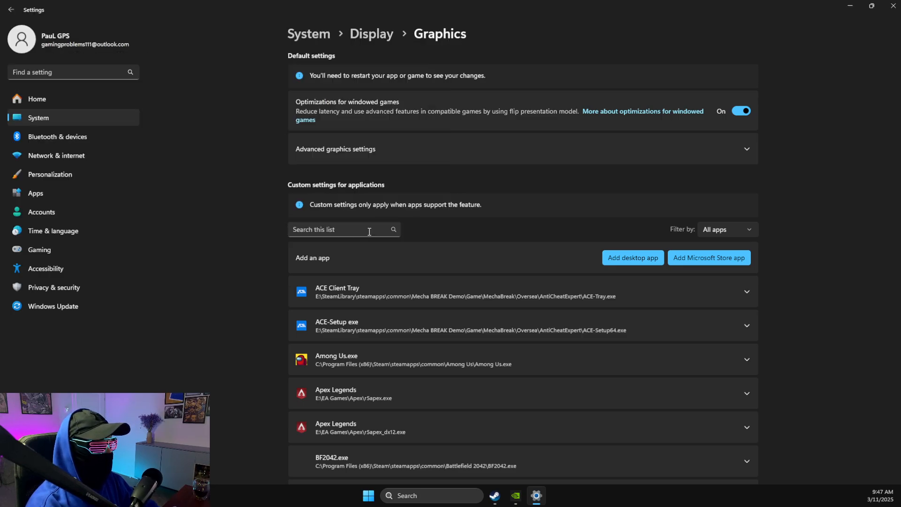
# - Set the GPU preference of the BootstrapPackagedGame entry for FragPunk to High Performance (NVIDIA GeForce RTX 3070)
pyautogui.scroll(-8, 465, 226)
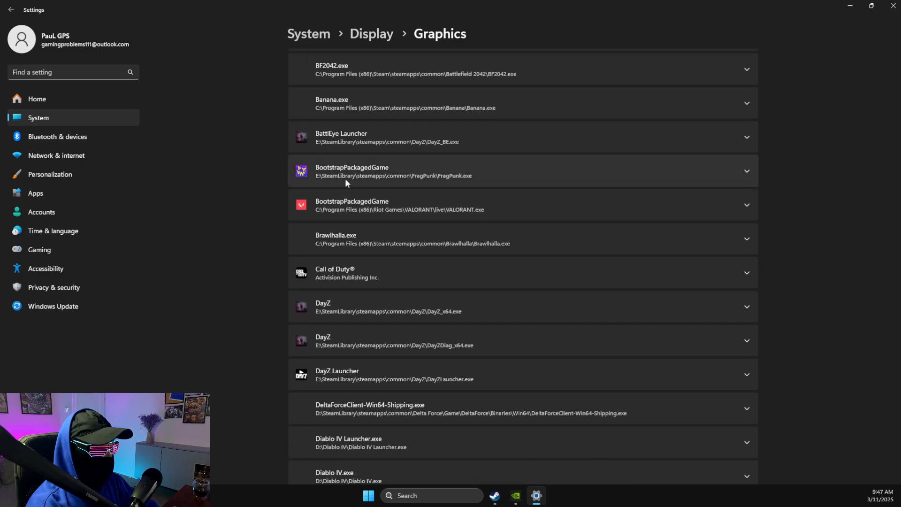
pyautogui.click(347, 175)
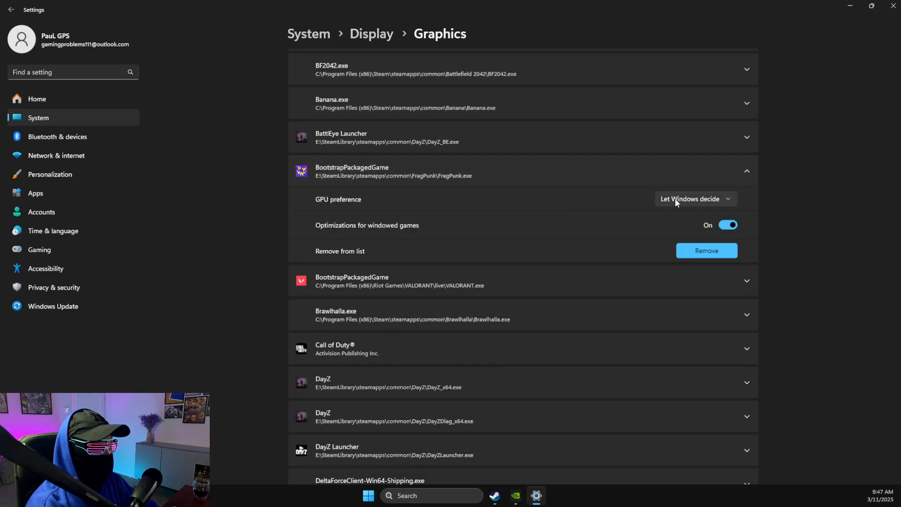
pyautogui.click(687, 199)
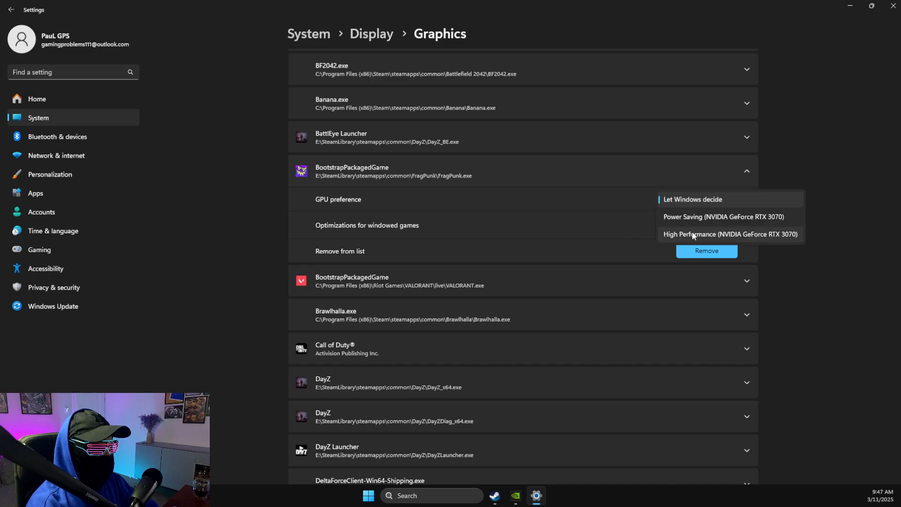
pyautogui.click(693, 234)
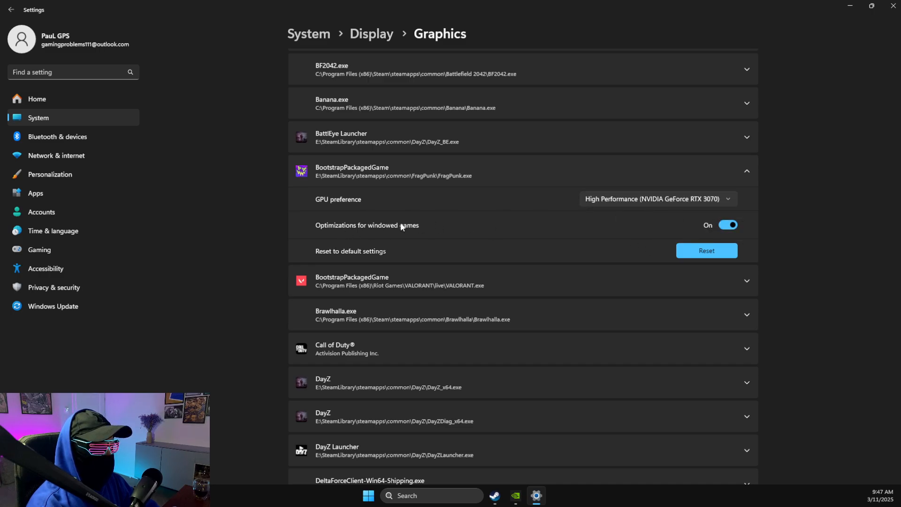
# - Add the second FragPunk.exe, located in the FragPunk\Binaries\Win64 subfolder of the install folder, as a desktop app
pyautogui.scroll(8, 446, 209)
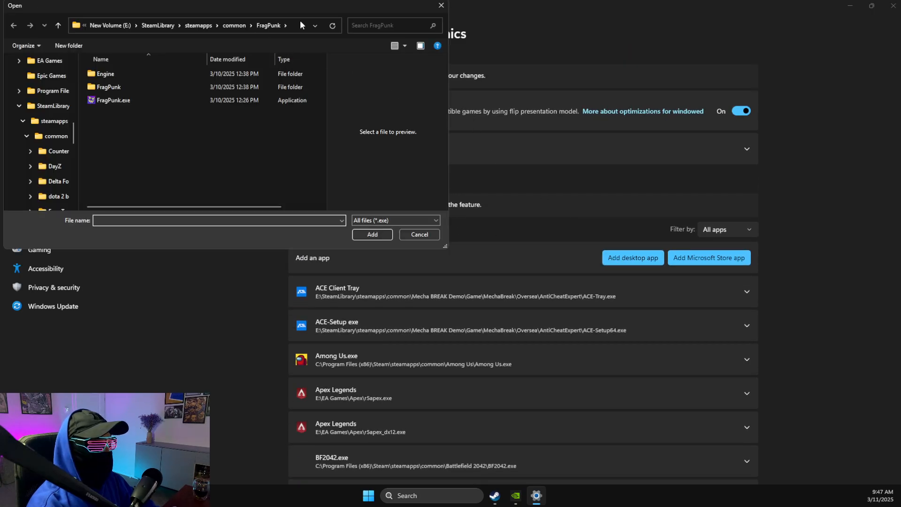
pyautogui.click(301, 25)
pyautogui.click(277, 210)
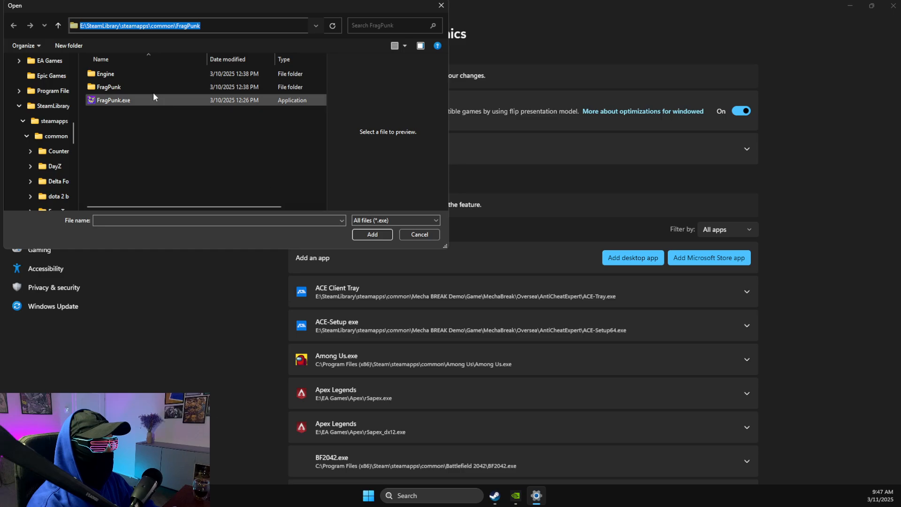
pyautogui.doubleClick(118, 86)
pyautogui.doubleClick(117, 76)
pyautogui.click(118, 74)
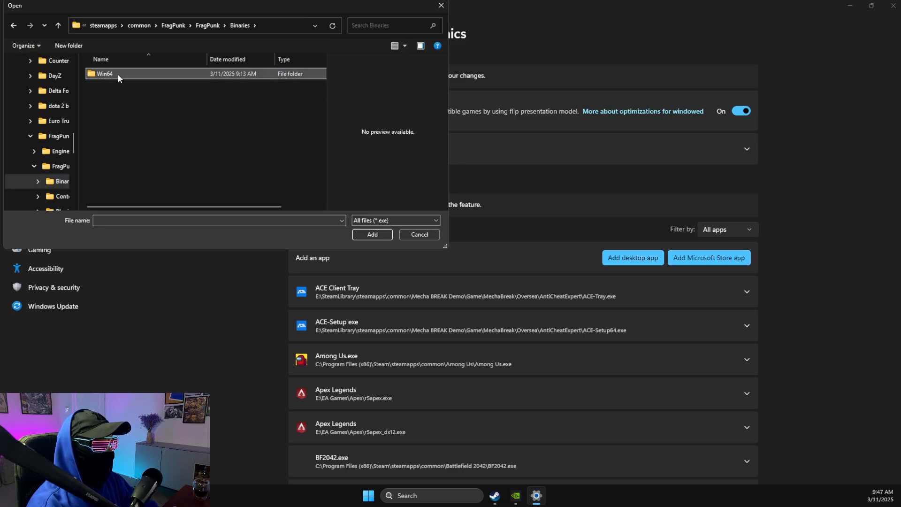
pyautogui.doubleClick(117, 74)
pyautogui.click(131, 176)
pyautogui.scroll(-1, 132, 179)
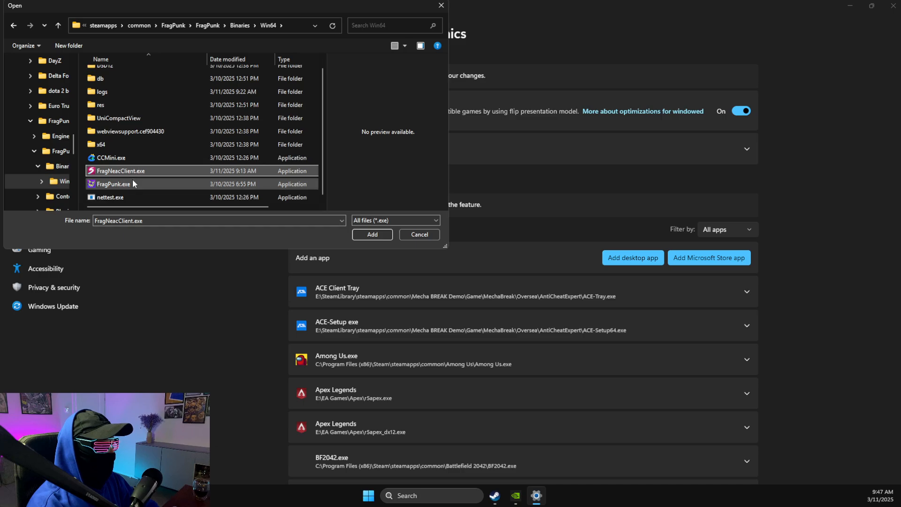
pyautogui.click(133, 183)
pyautogui.click(361, 233)
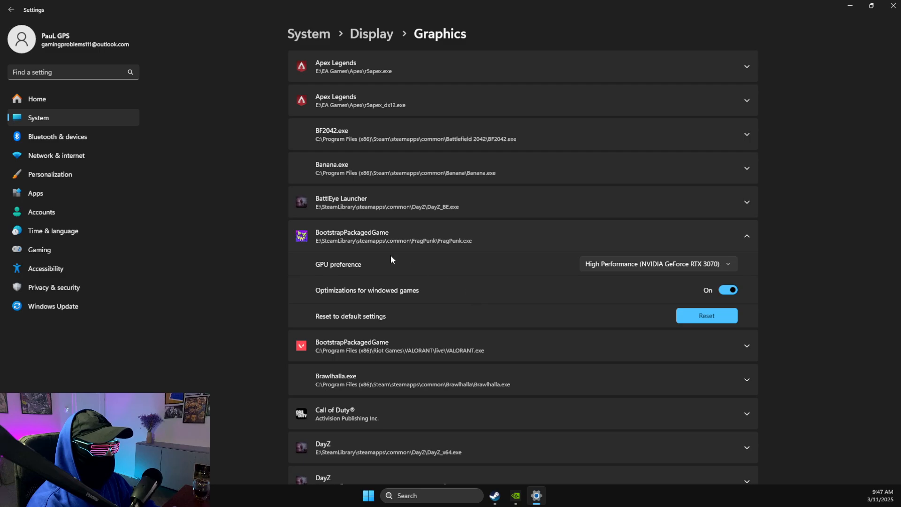
# - Set the GPU preference of the FragPunk entry from the Win64 folder to High Performance (NVIDIA GeForce RTX 3070)
pyautogui.scroll(-20, 378, 249)
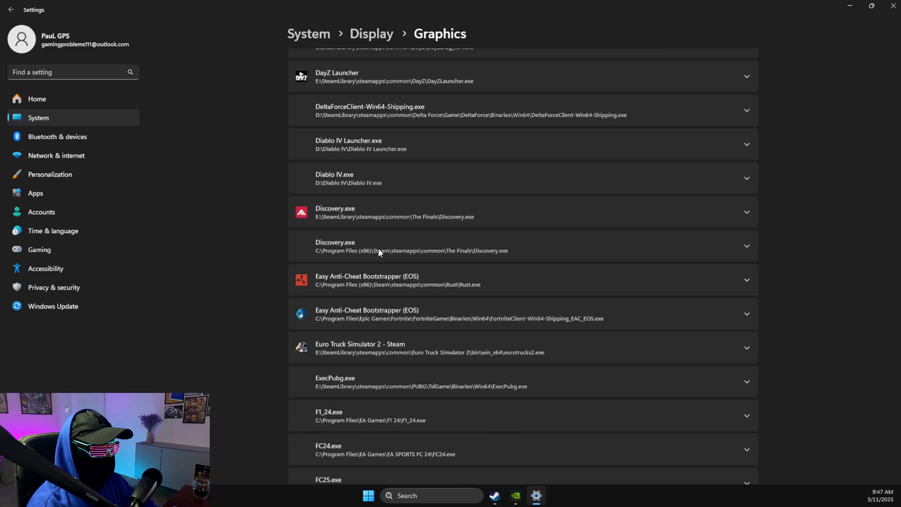
pyautogui.click(366, 131)
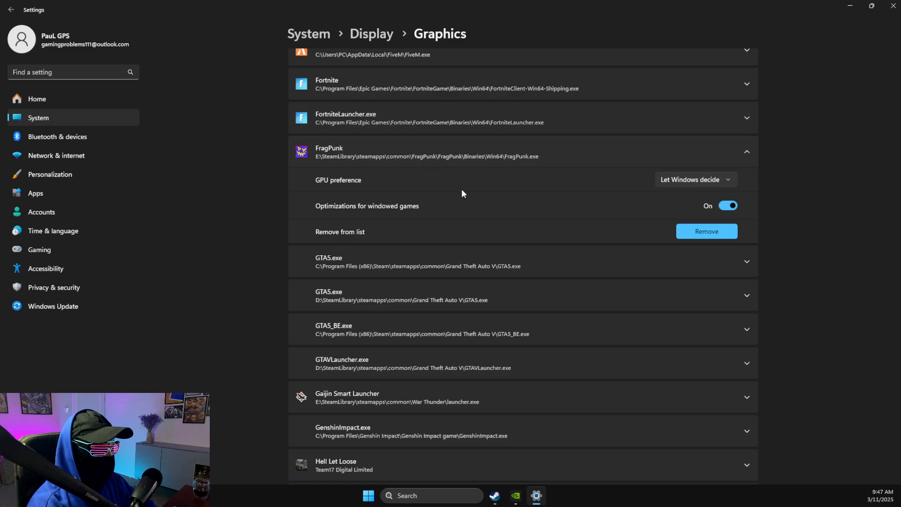
pyautogui.click(702, 184)
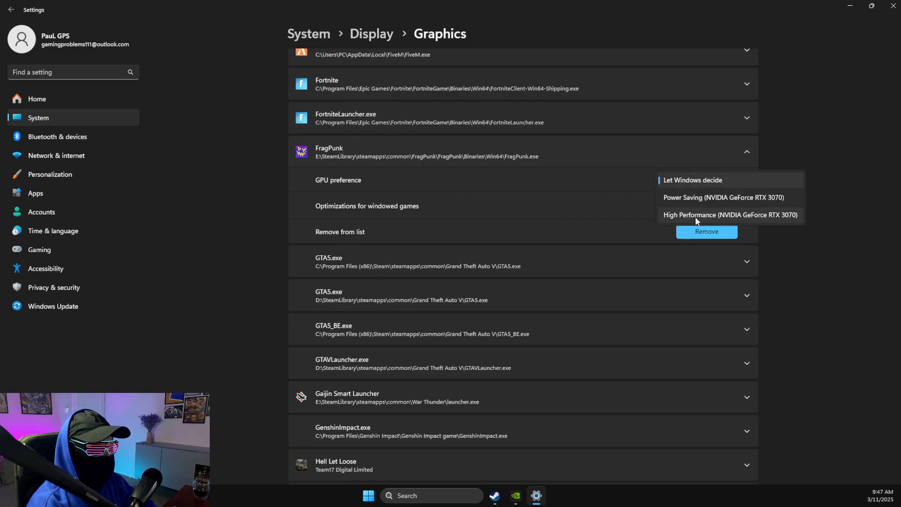
pyautogui.click(694, 214)
# - Add FragNeacClient.exe from the same Win64 folder as a desktop app in the custom graphics list
pyautogui.scroll(15, 462, 220)
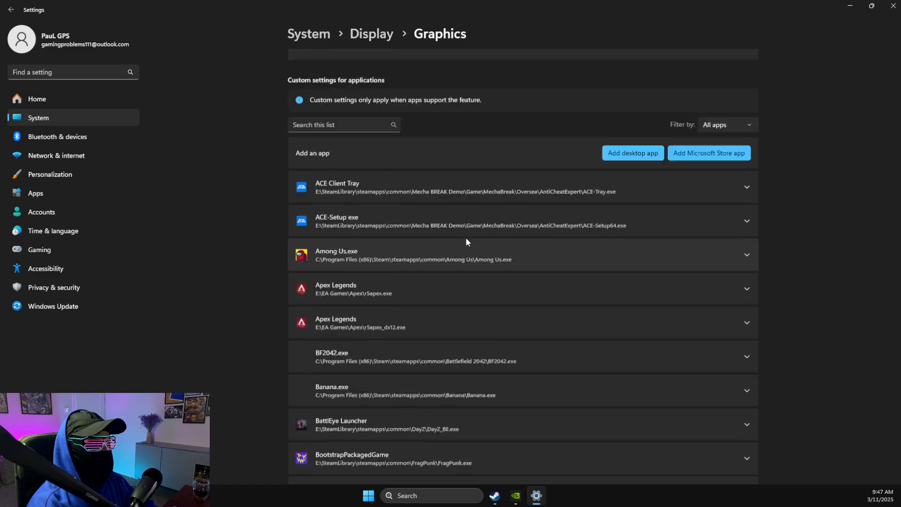
pyautogui.click(643, 260)
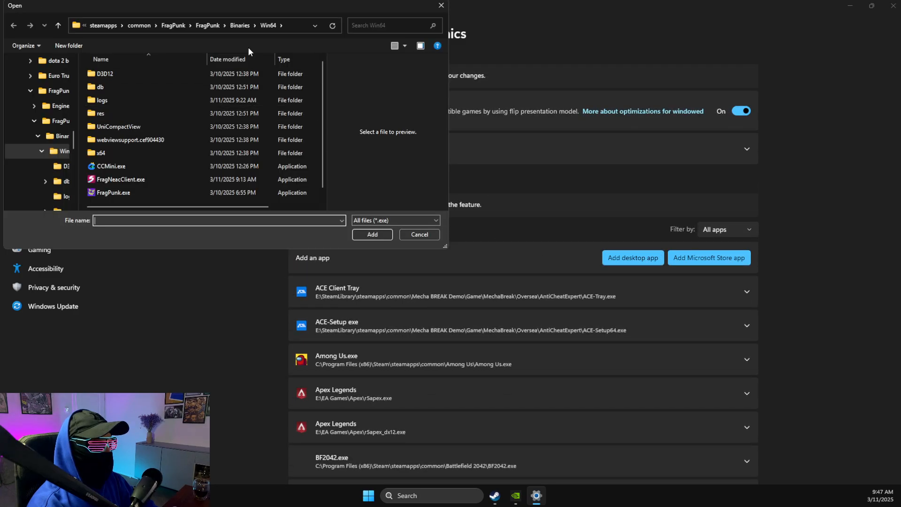
pyautogui.click(114, 181)
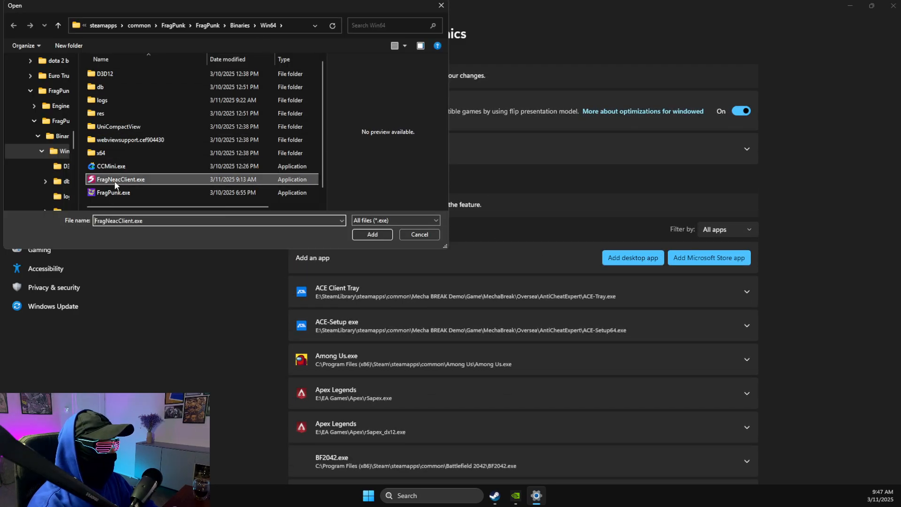
pyautogui.click(357, 236)
# - Set the GPU preference of the NeacProtect entry for FragNeacClient.exe to High Performance (NVIDIA GeForce RTX 3070)
pyautogui.scroll(-7, 488, 250)
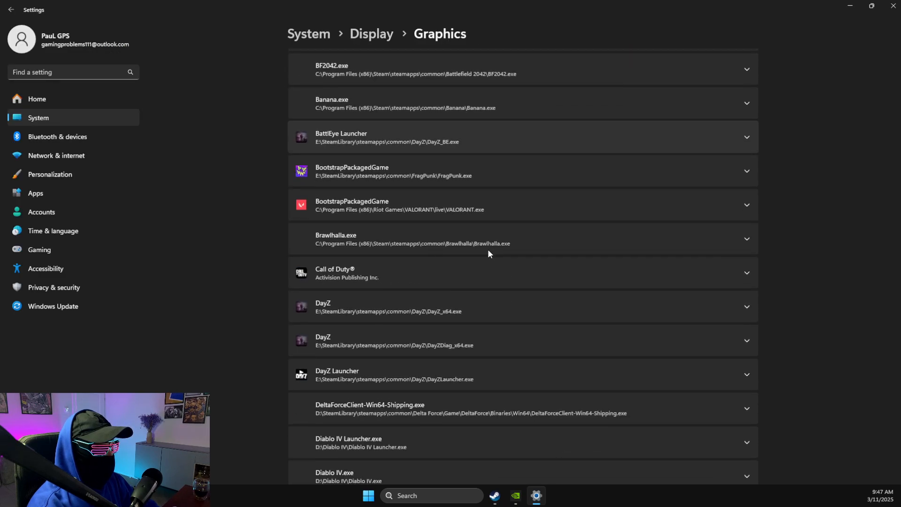
pyautogui.scroll(-5, 376, 204)
pyautogui.scroll(-15, 376, 207)
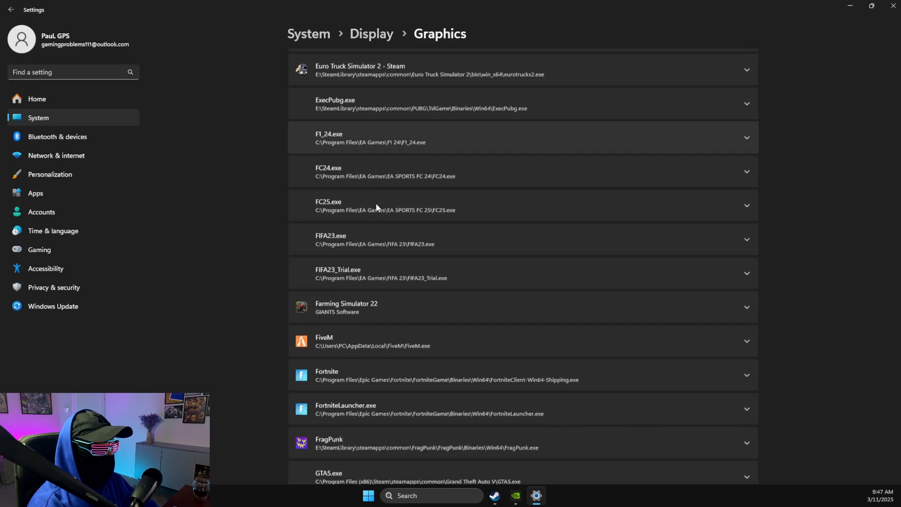
pyautogui.scroll(-15, 373, 204)
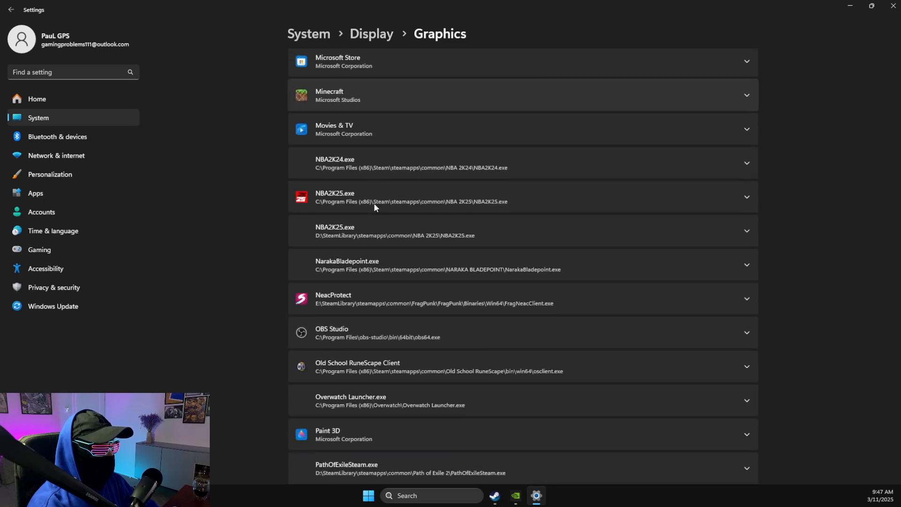
pyautogui.click(481, 192)
pyautogui.click(681, 232)
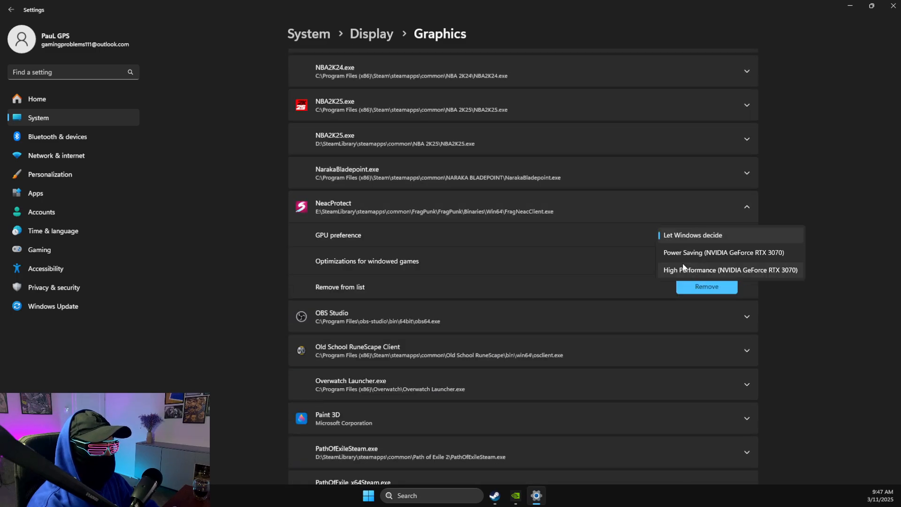
pyautogui.click(728, 268)
# - Expand the advanced graphics settings and turn on Hardware-accelerated GPU scheduling
pyautogui.scroll(20, 508, 252)
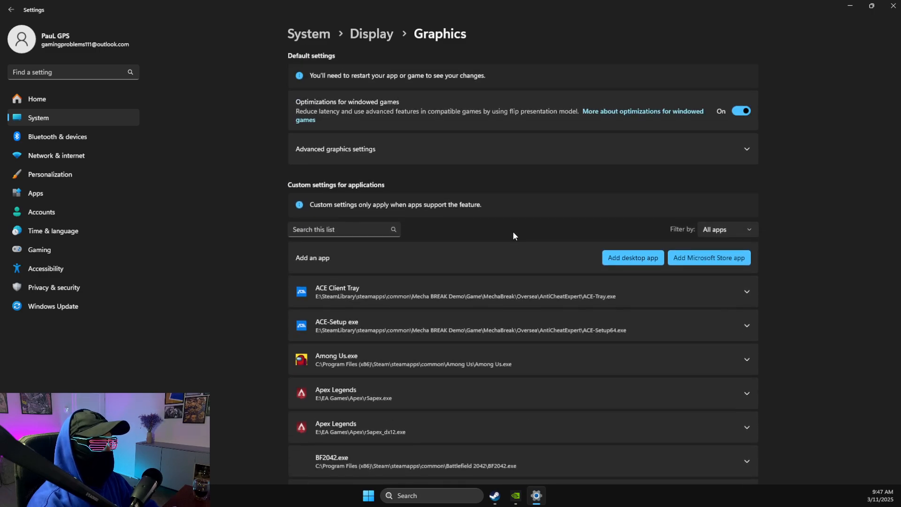
pyautogui.click(310, 150)
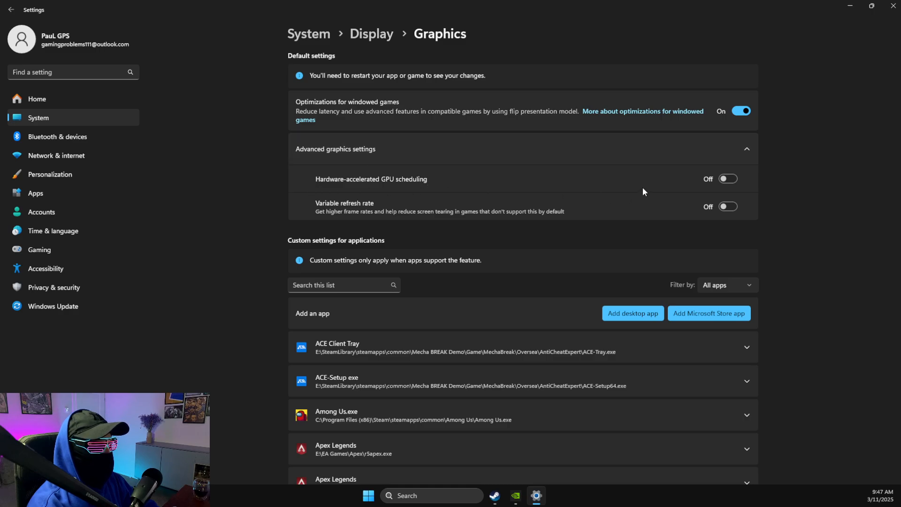
pyautogui.click(727, 181)
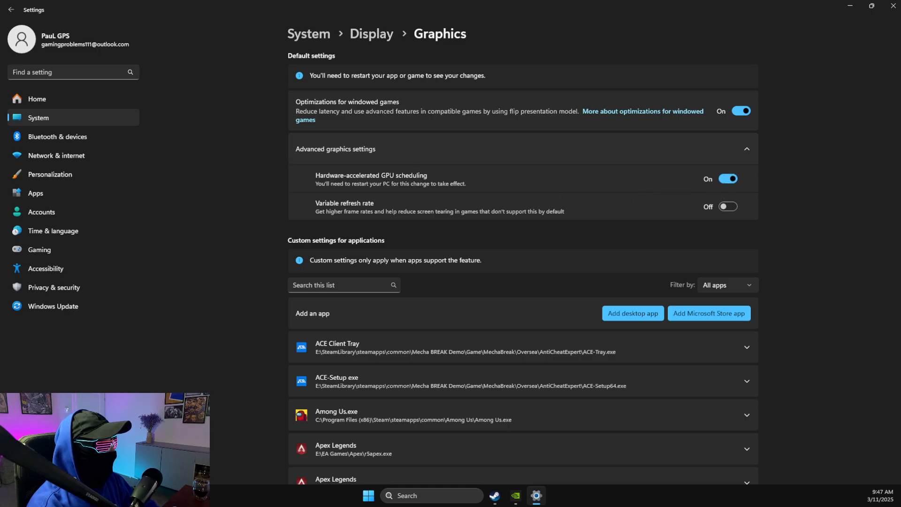